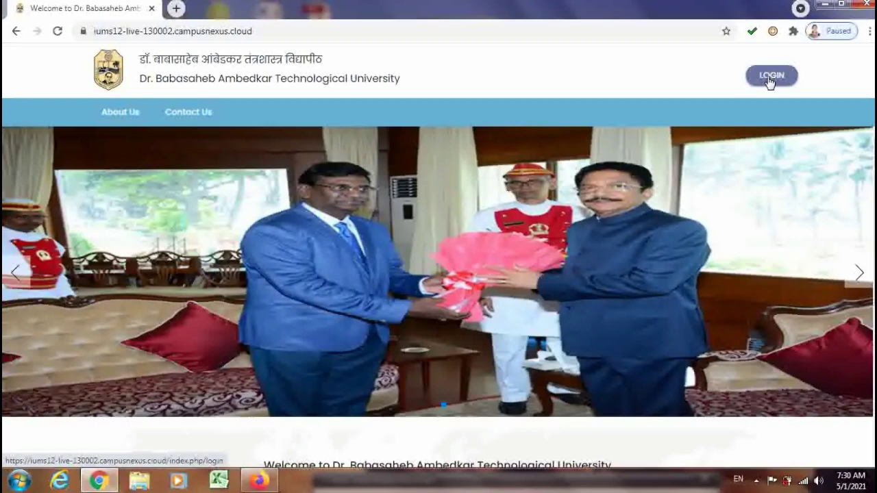
# Log in with the saved pharmacy college coordinator username and its password
pyautogui.click(758, 81)
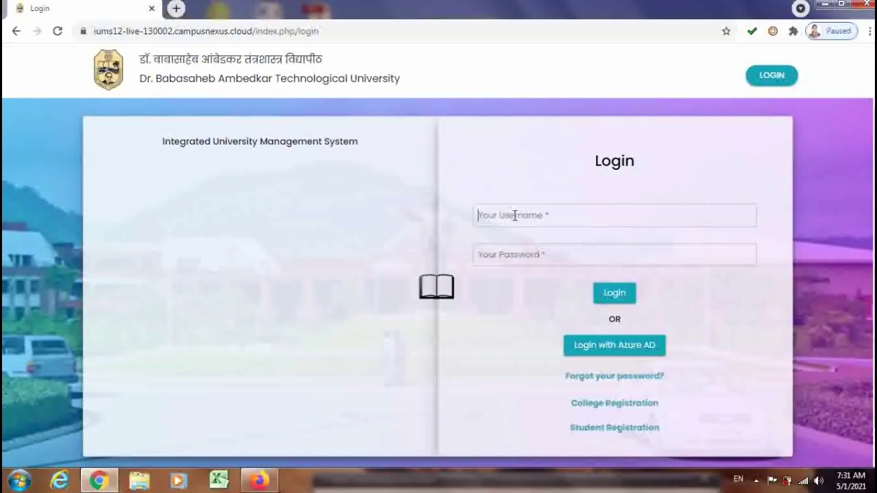
pyautogui.write('PH')
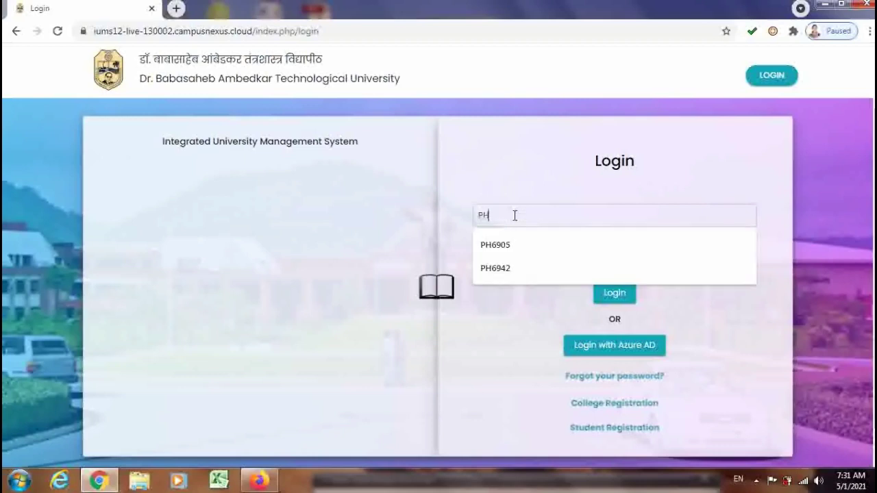
pyautogui.click(513, 244)
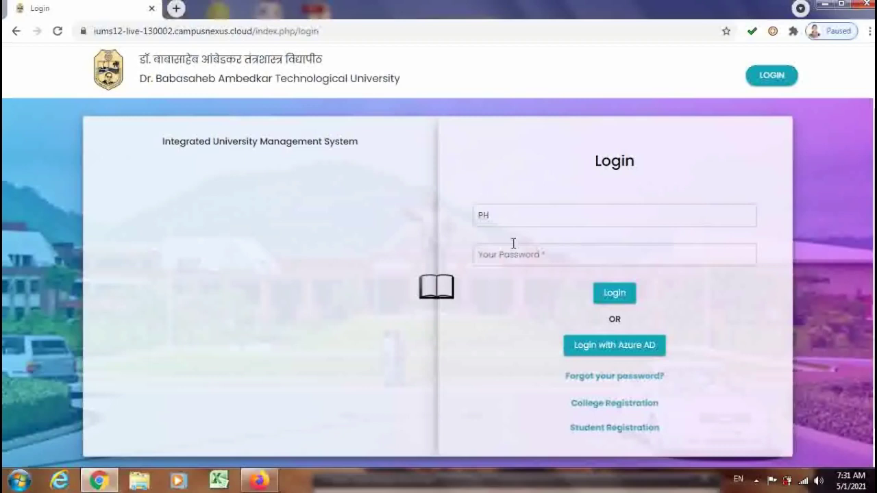
pyautogui.click(510, 255)
pyautogui.write('p*********')
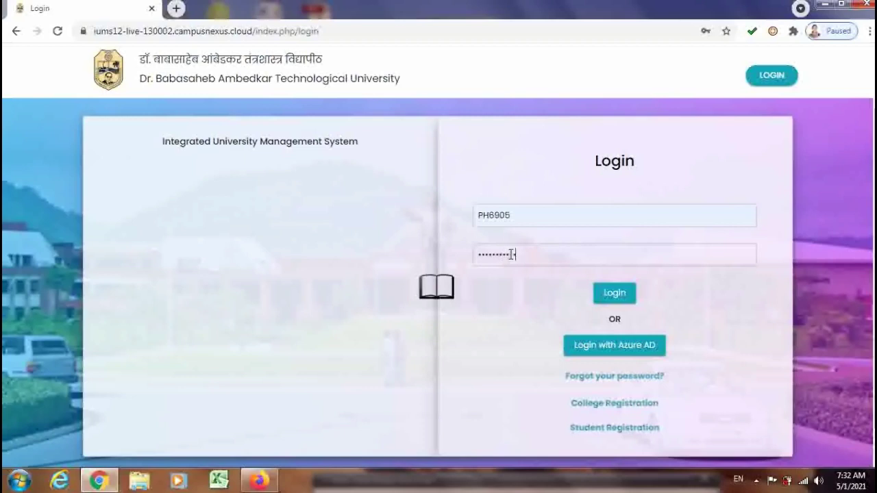
pyautogui.click(620, 284)
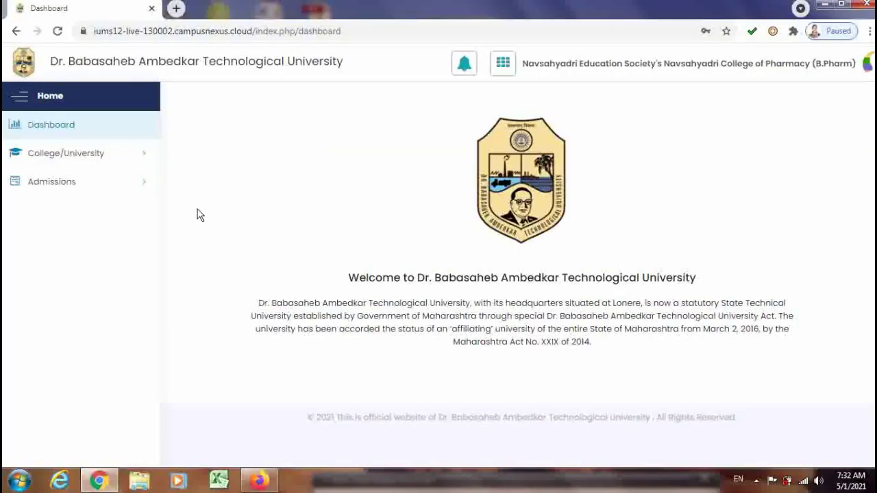
# Open Admissions > Admissions and examination from the sidebar
pyautogui.click(75, 189)
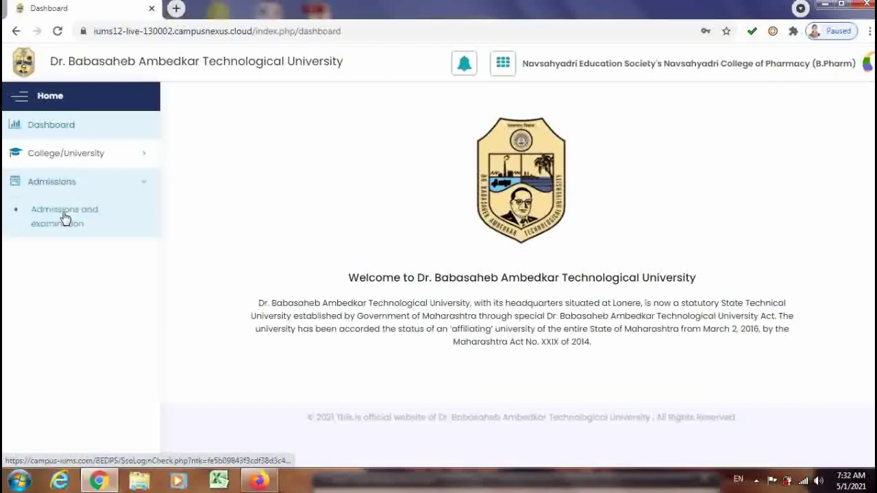
pyautogui.click(64, 218)
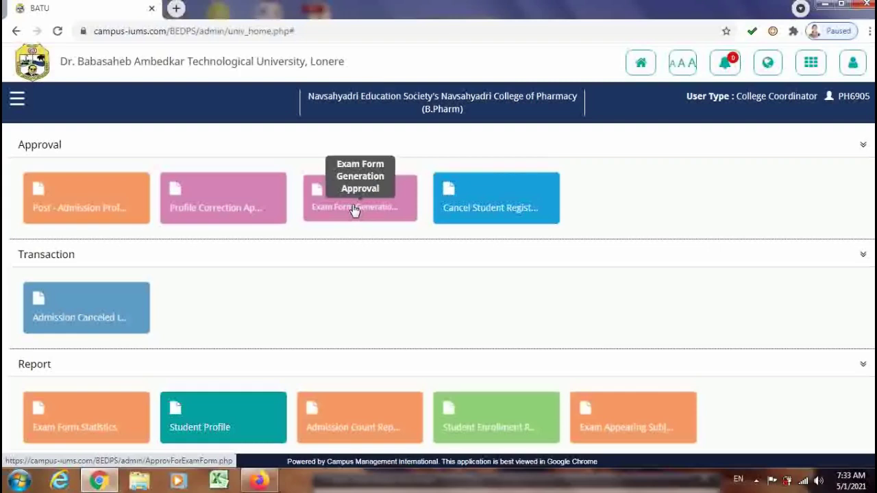
# On Exam Form Generation Approval, choose 2020-2021, WINTER 2020 SEMESTER I and the Pharmacy faculty
pyautogui.click(354, 210)
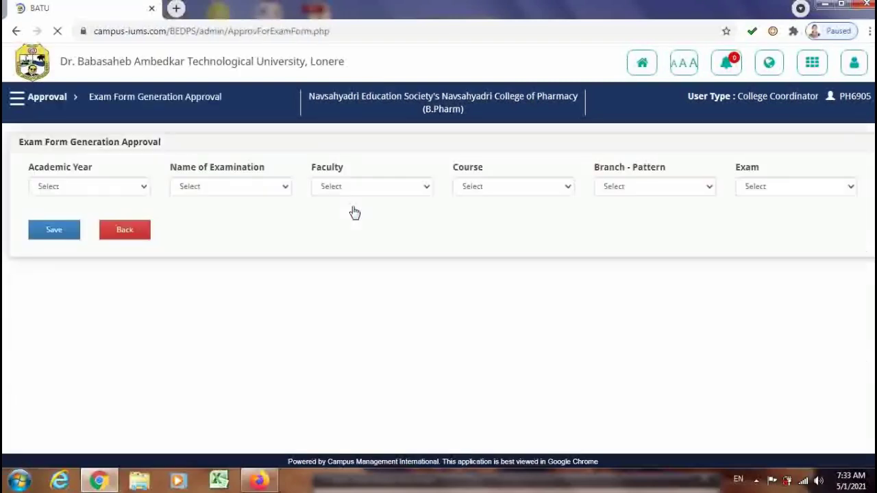
pyautogui.click(94, 194)
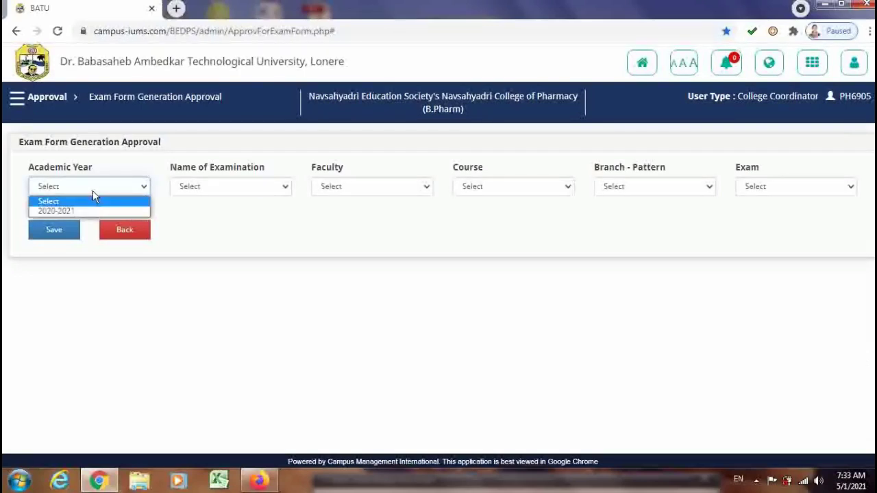
pyautogui.click(78, 212)
pyautogui.click(252, 194)
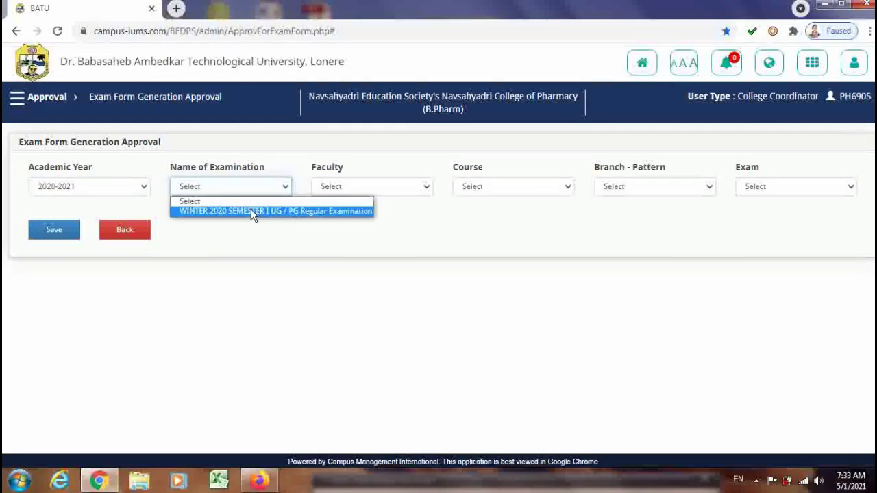
pyautogui.click(251, 209)
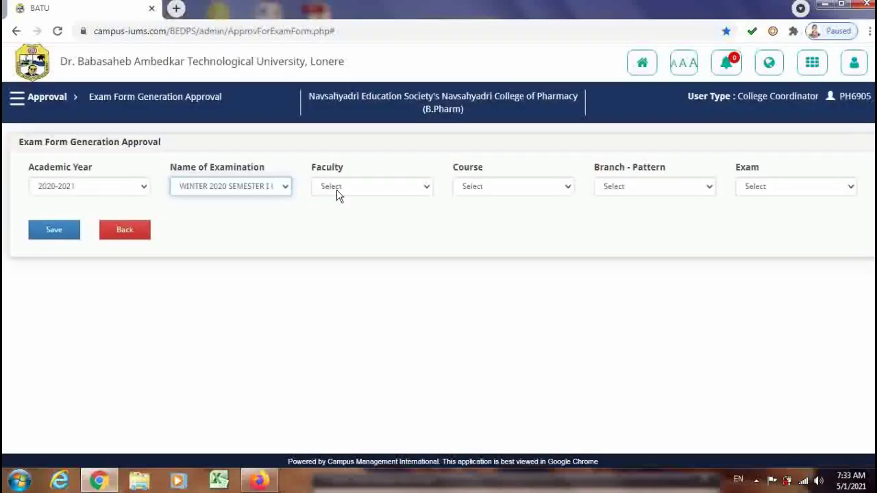
pyautogui.click(337, 195)
pyautogui.click(337, 209)
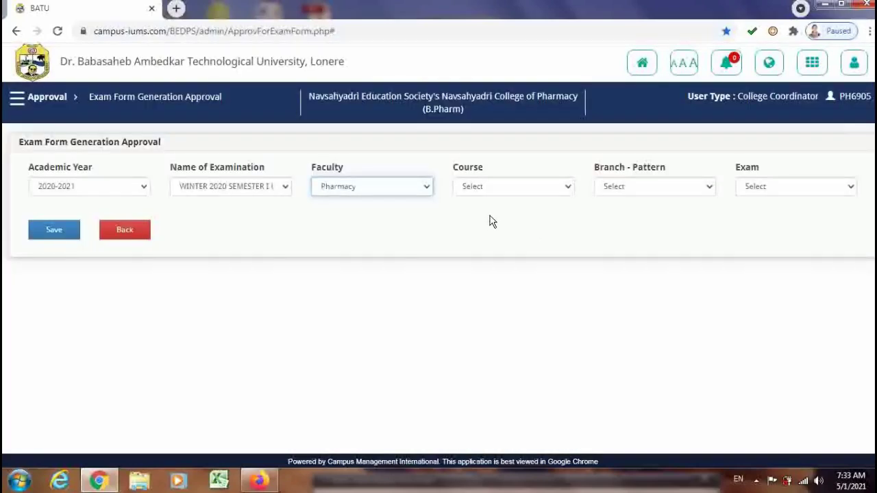
# Set course Bachelor of Pharmacy, branch-pattern B Pharm and exam Sem 1
pyautogui.click(493, 188)
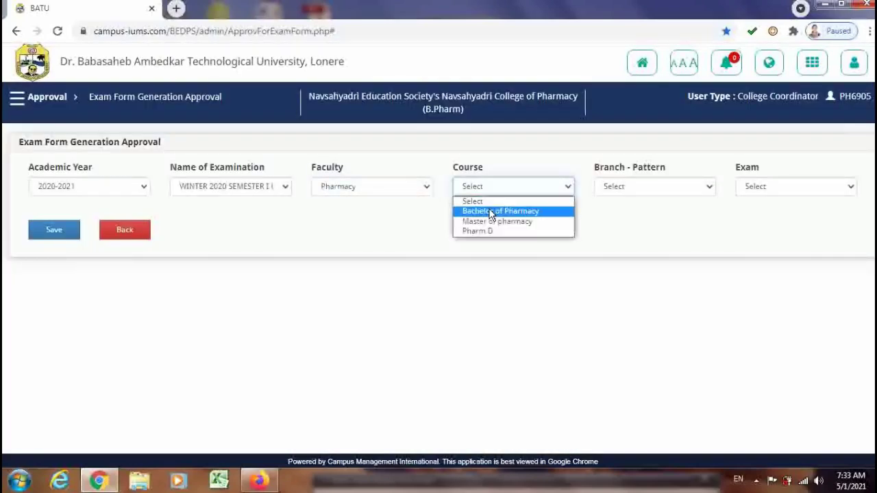
pyautogui.click(493, 209)
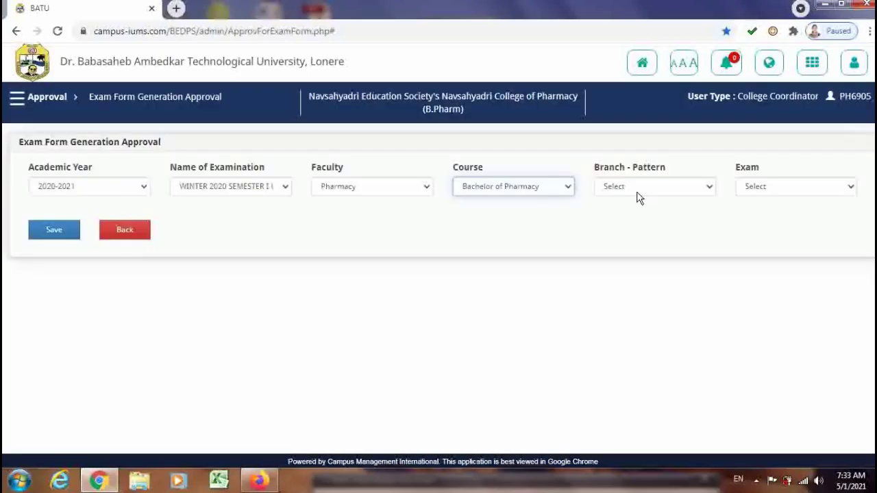
pyautogui.click(636, 192)
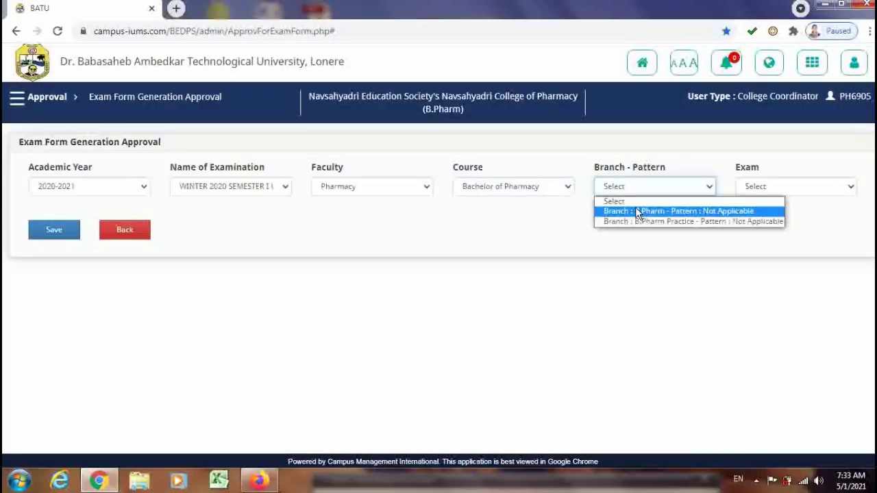
pyautogui.click(635, 211)
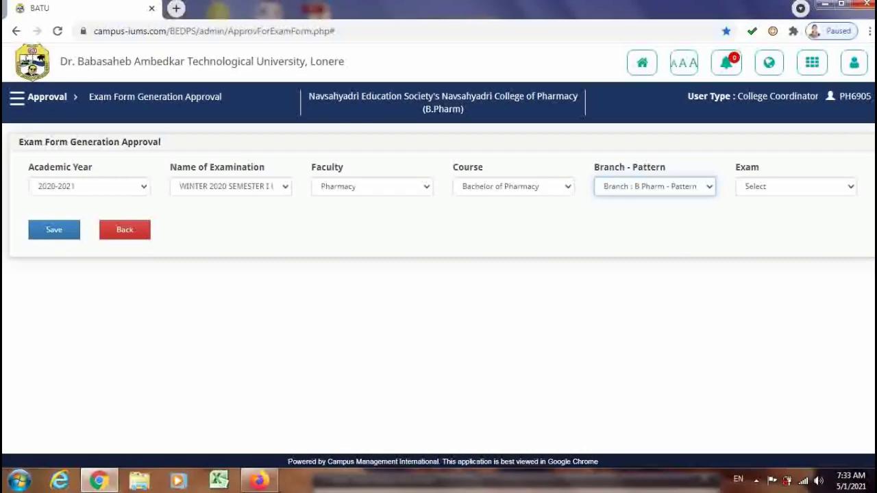
pyautogui.click(781, 188)
pyautogui.click(782, 212)
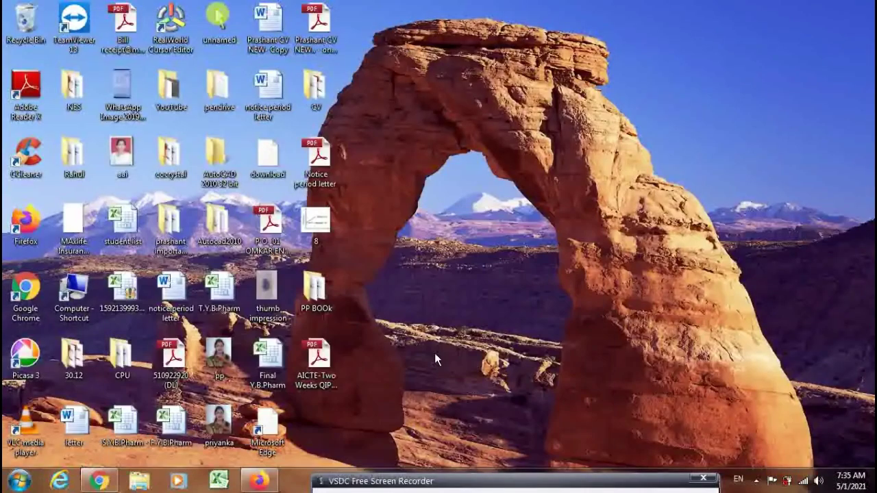
# In the student's Firefox window, go from Student Profile to Transaction > Admission Form
pyautogui.click(247, 483)
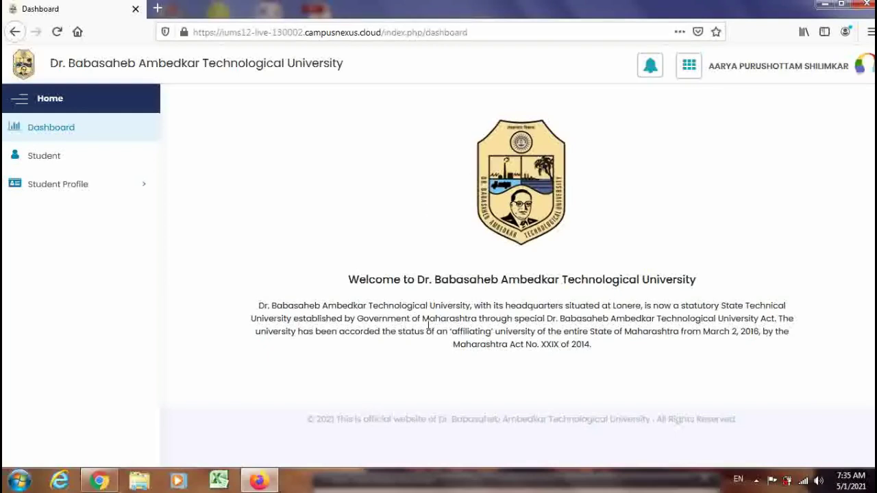
pyautogui.click(41, 192)
pyautogui.click(43, 218)
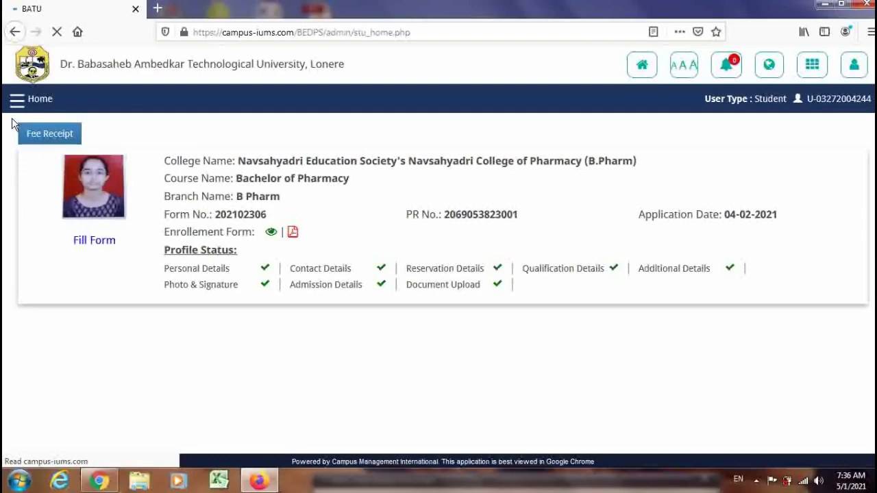
pyautogui.click(15, 103)
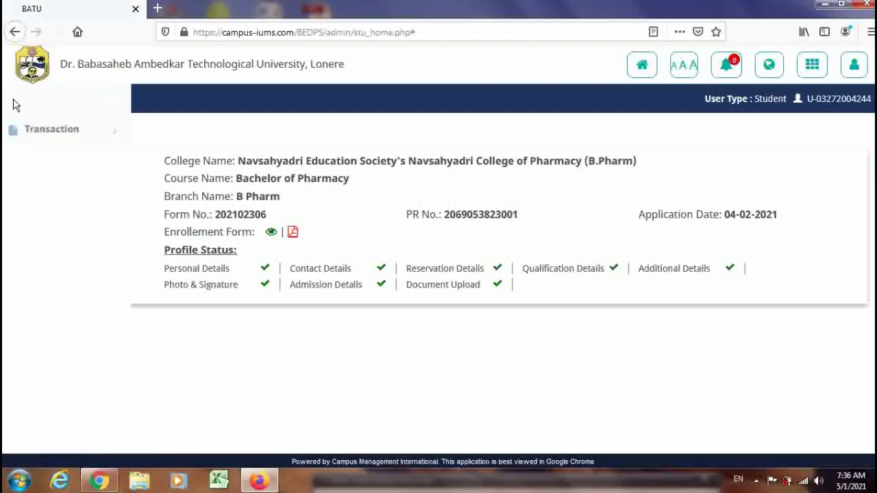
pyautogui.click(46, 137)
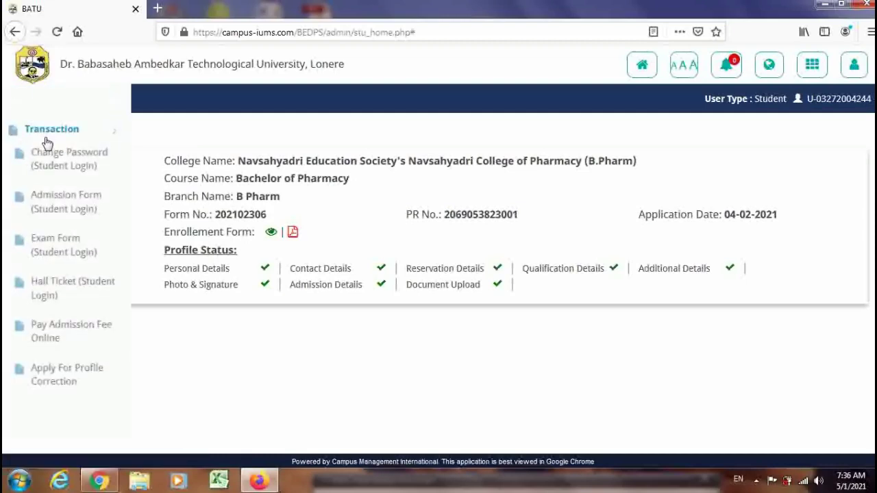
pyautogui.click(66, 200)
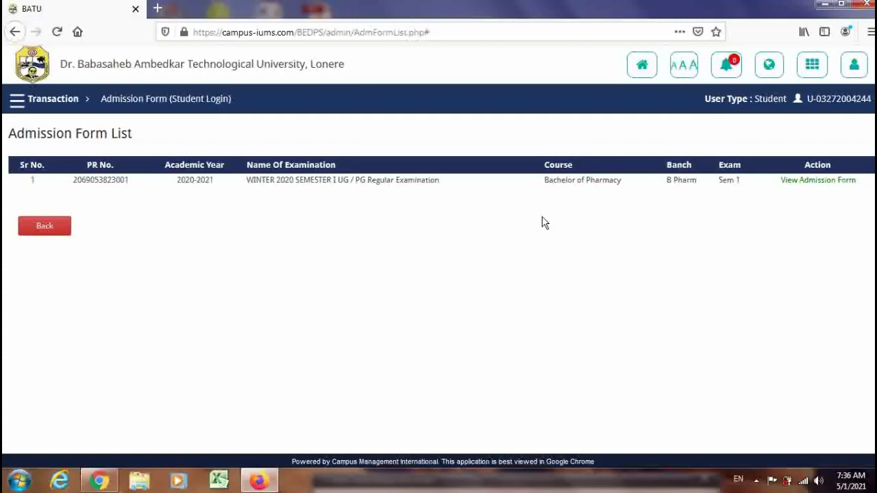
# Open the Sem 1 admission form and untick subjects BP101T through BP111P
pyautogui.click(794, 183)
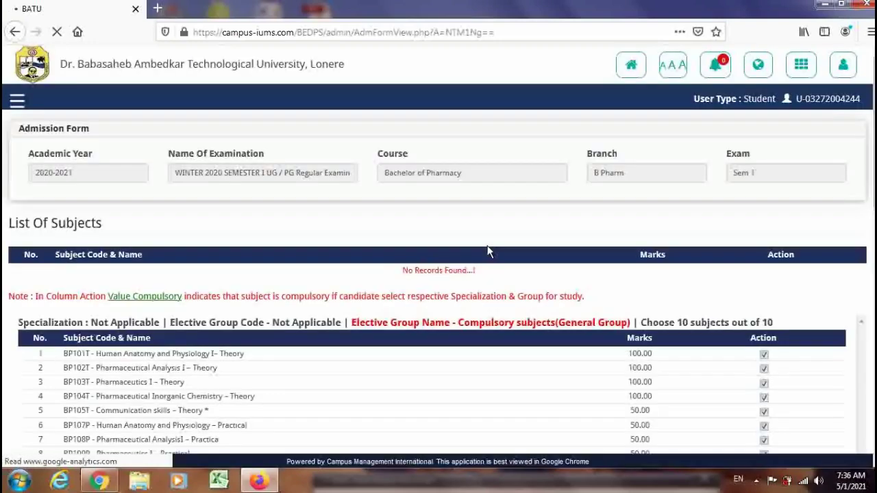
pyautogui.scroll(-2, 438, 274)
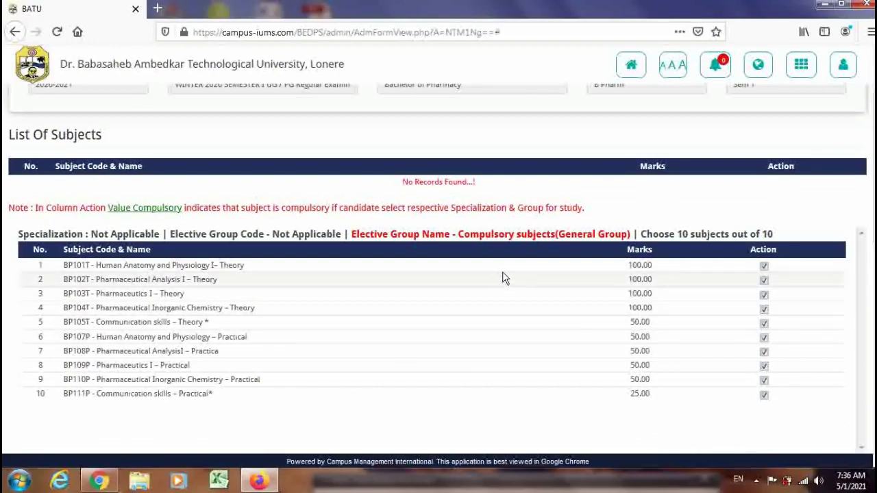
pyautogui.click(764, 266)
pyautogui.click(763, 280)
pyautogui.click(763, 295)
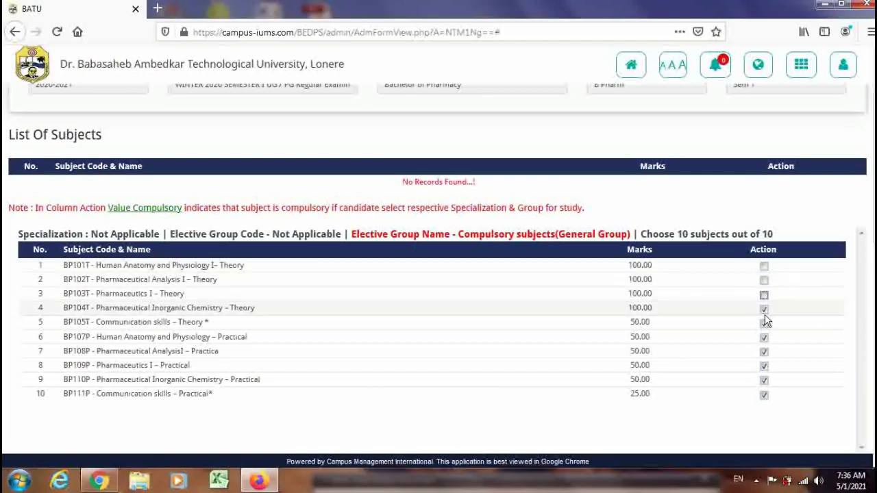
pyautogui.click(763, 310)
pyautogui.click(761, 325)
pyautogui.click(764, 340)
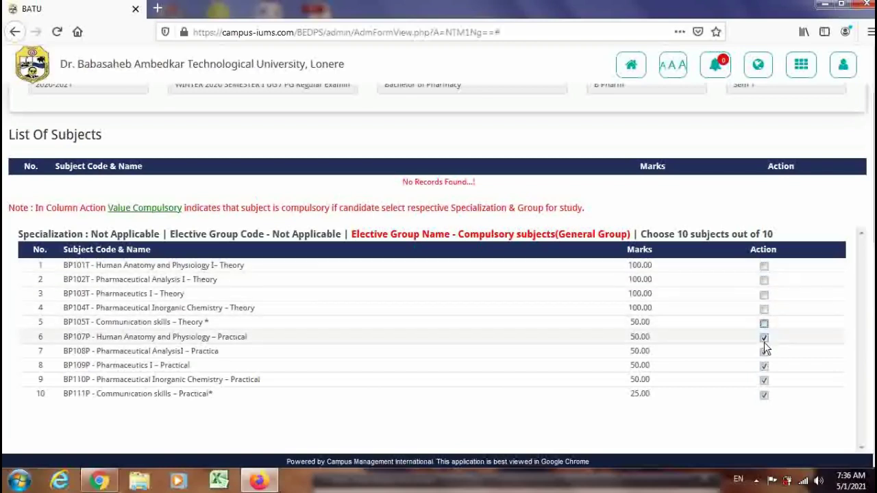
pyautogui.click(764, 351)
pyautogui.click(764, 365)
pyautogui.click(764, 380)
pyautogui.click(764, 395)
# Tick all the theory and practical subjects, including BP106RBT Remedial Biology
pyautogui.scroll(-3, 766, 402)
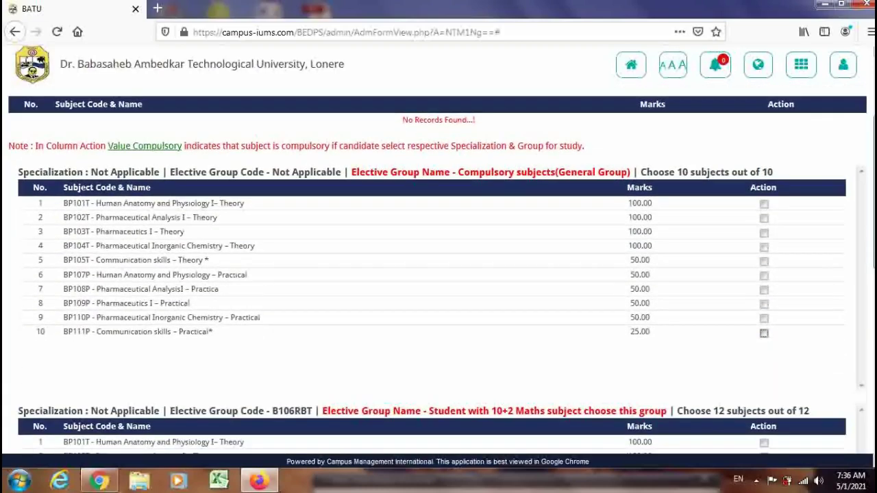
pyautogui.scroll(-4, 442, 268)
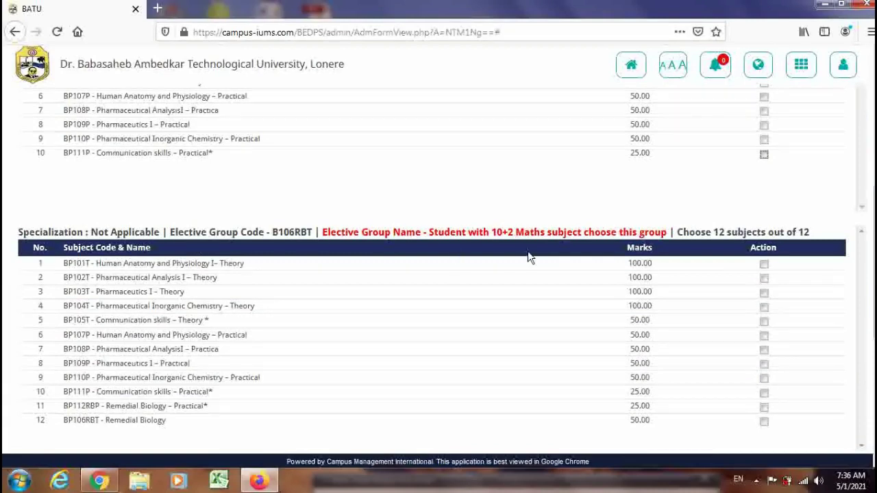
pyautogui.click(763, 264)
pyautogui.click(764, 278)
pyautogui.click(764, 293)
pyautogui.click(764, 307)
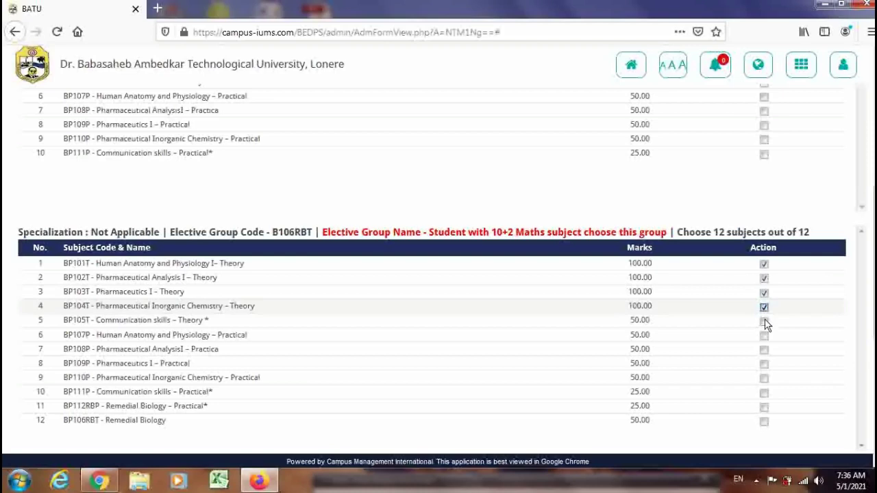
pyautogui.click(764, 321)
pyautogui.click(764, 336)
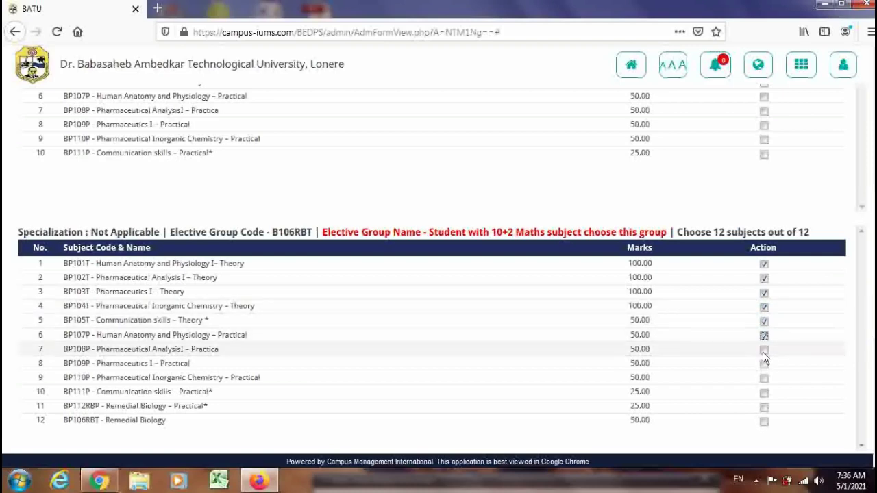
pyautogui.click(763, 365)
pyautogui.click(763, 379)
pyautogui.click(763, 392)
pyautogui.click(764, 407)
pyautogui.click(764, 421)
# Save the admission form and close the success confirmation
pyautogui.scroll(-5, 795, 402)
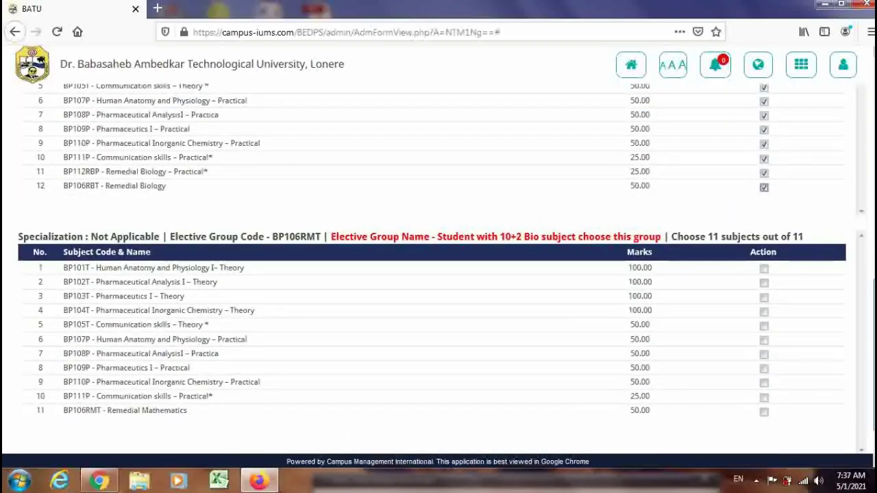
pyautogui.click(41, 433)
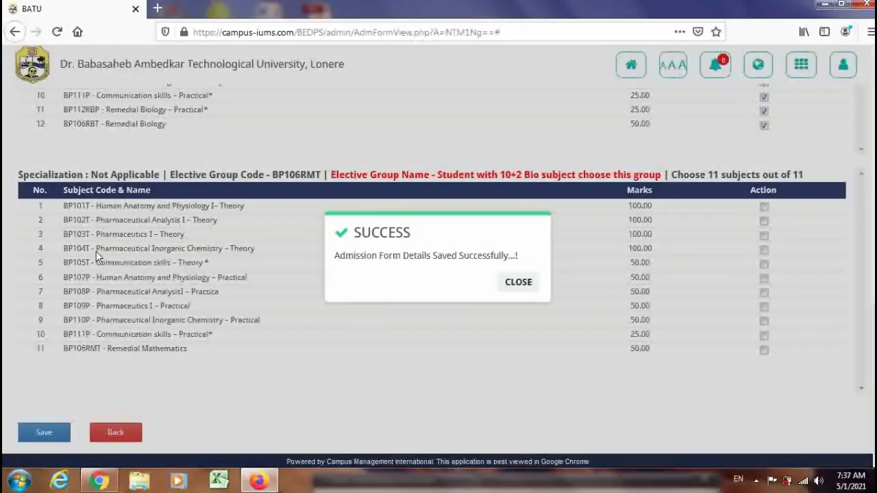
pyautogui.click(519, 286)
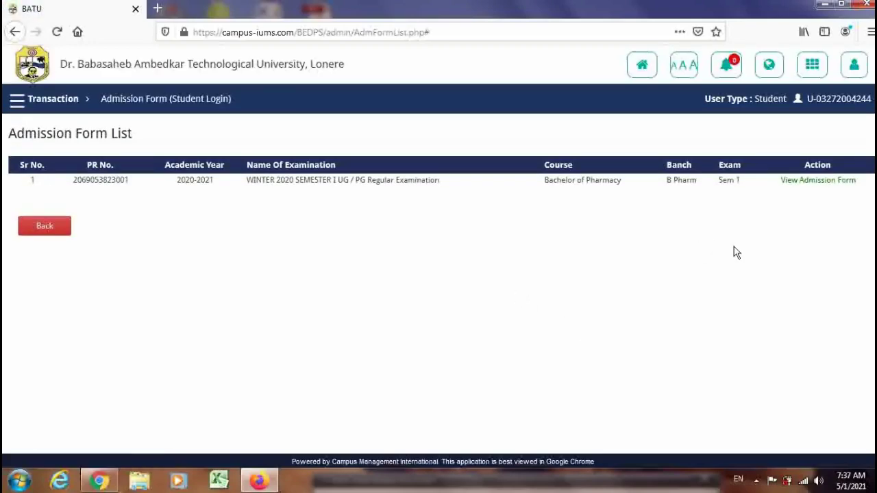
# Minimise the student's Firefox window and restore the coordinator's approval page in Chrome
pyautogui.click(259, 482)
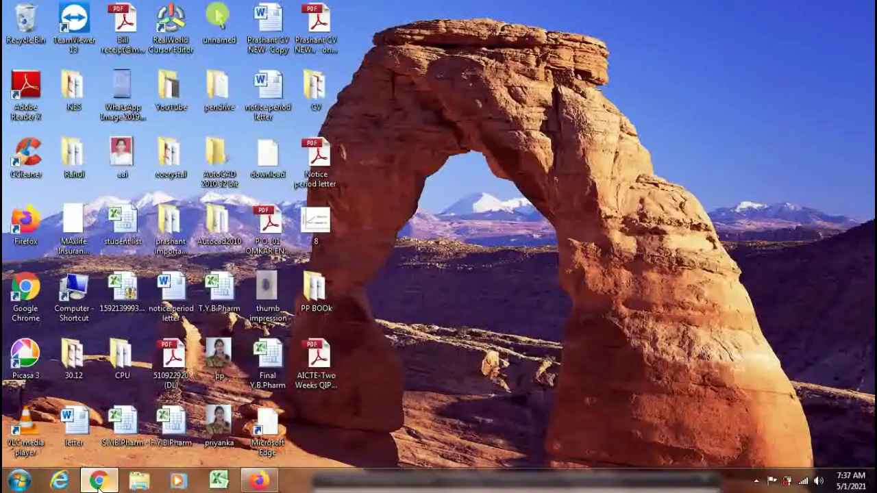
pyautogui.click(100, 482)
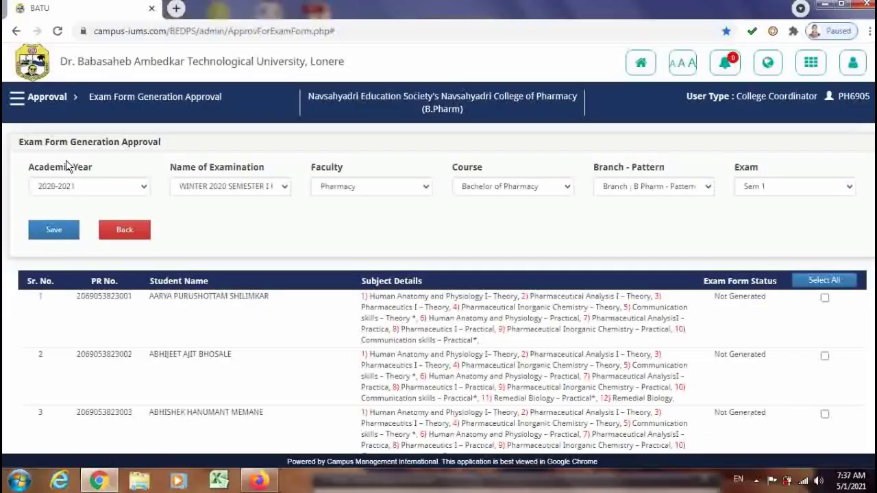
# Reload the approval list, tick candidates 1, 2, 3 and 43, and save
pyautogui.click(58, 32)
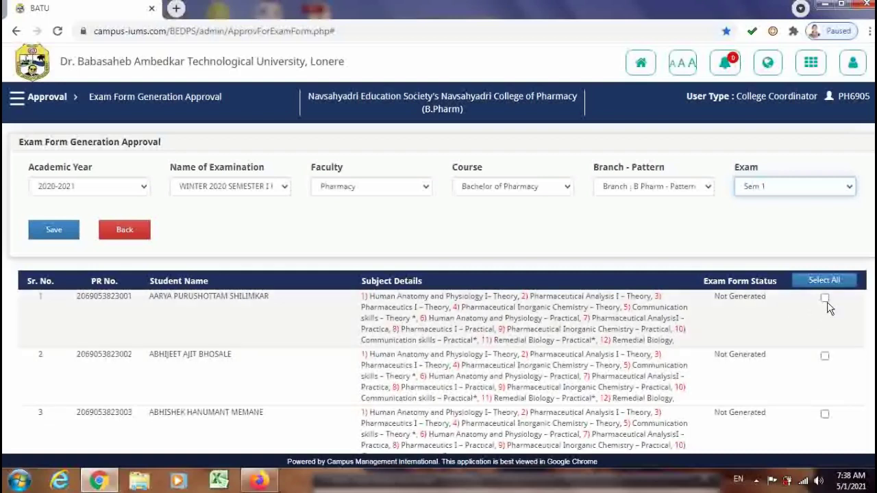
pyautogui.click(823, 298)
pyautogui.click(824, 356)
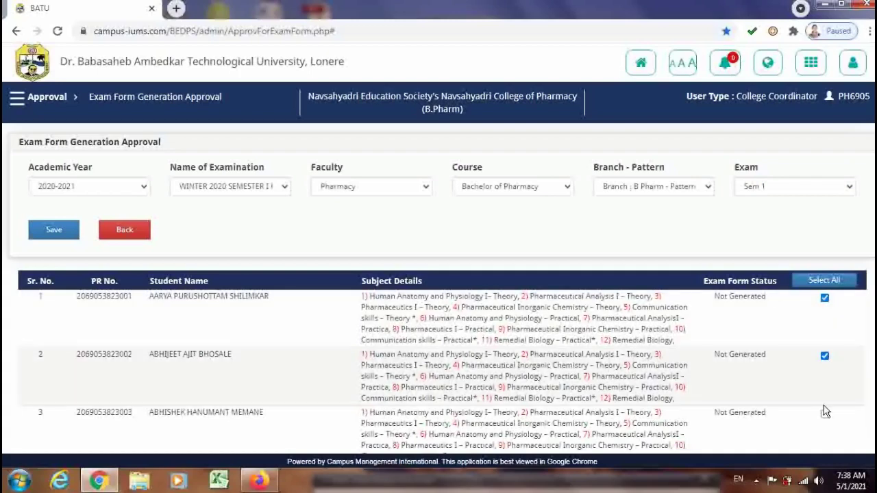
pyautogui.click(824, 414)
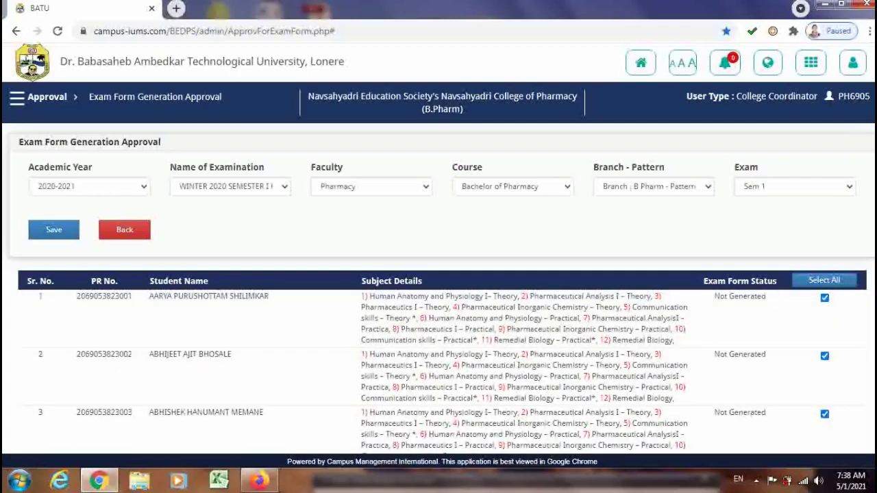
pyautogui.scroll(-20, 556, 218)
pyautogui.scroll(-2, 556, 218)
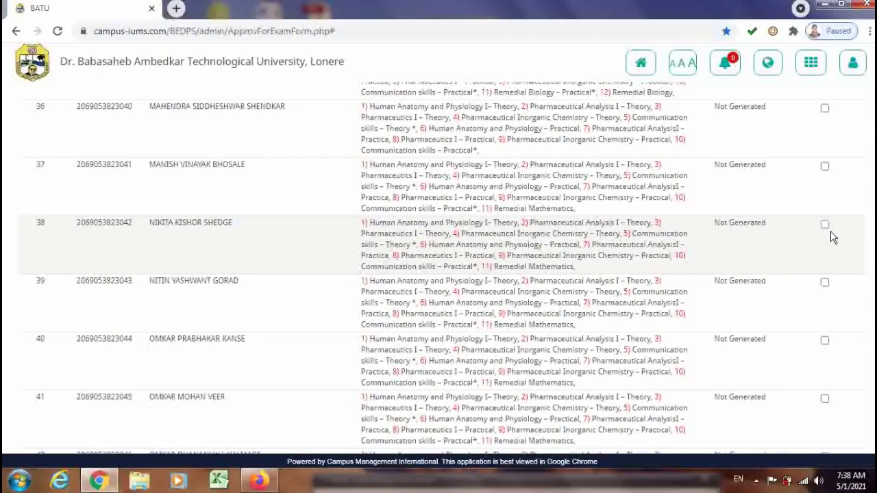
pyautogui.scroll(-6, 845, 313)
pyautogui.click(824, 144)
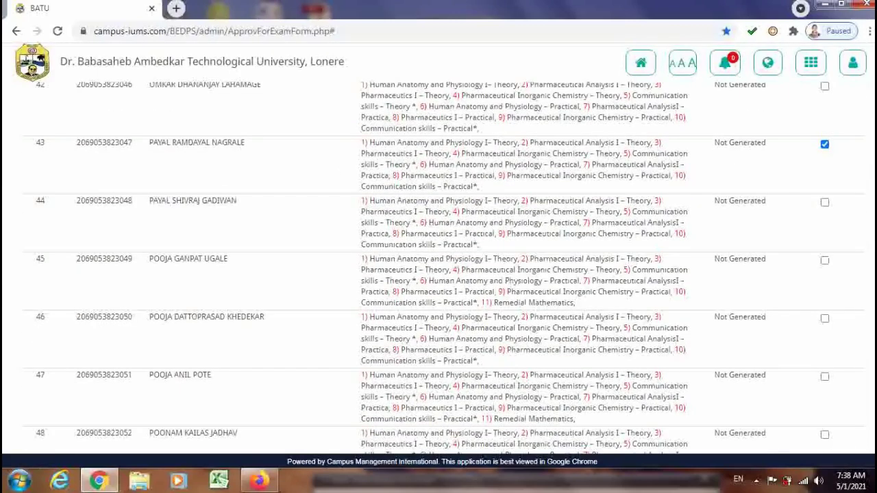
pyautogui.scroll(20, 841, 104)
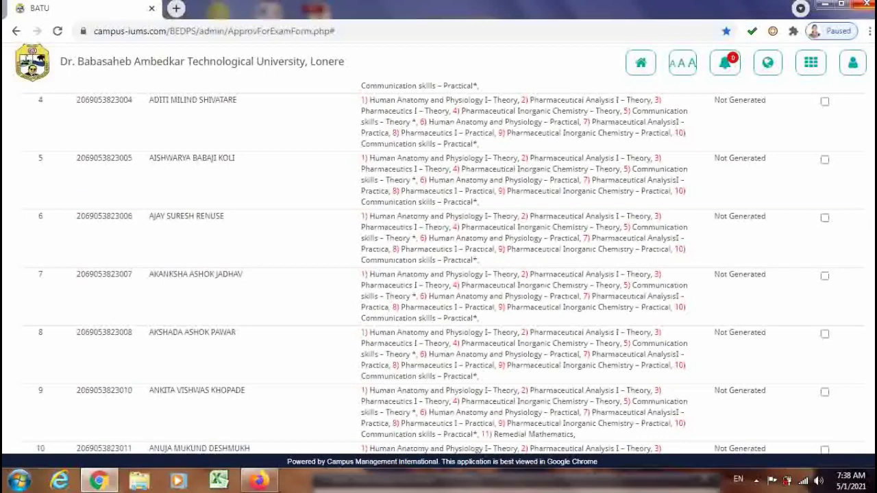
pyautogui.scroll(5, 853, 119)
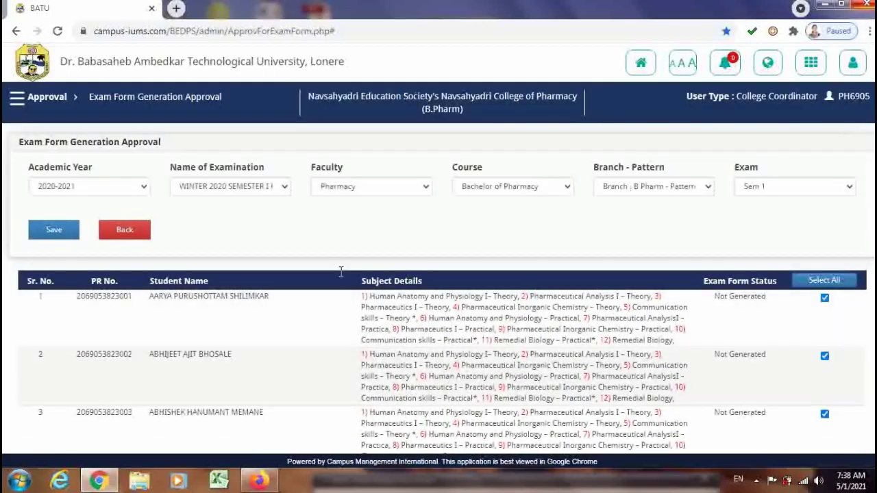
pyautogui.click(39, 233)
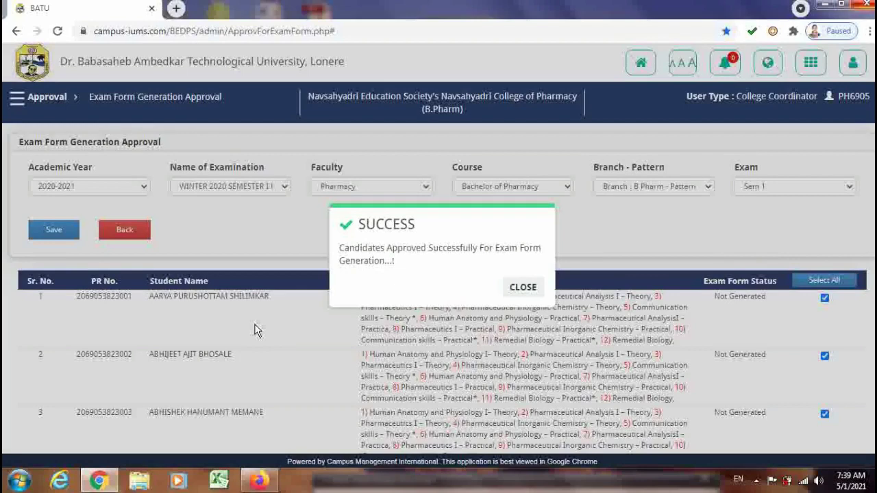
# Close the approval success dialog and minimise the Chrome approval window
pyautogui.click(518, 290)
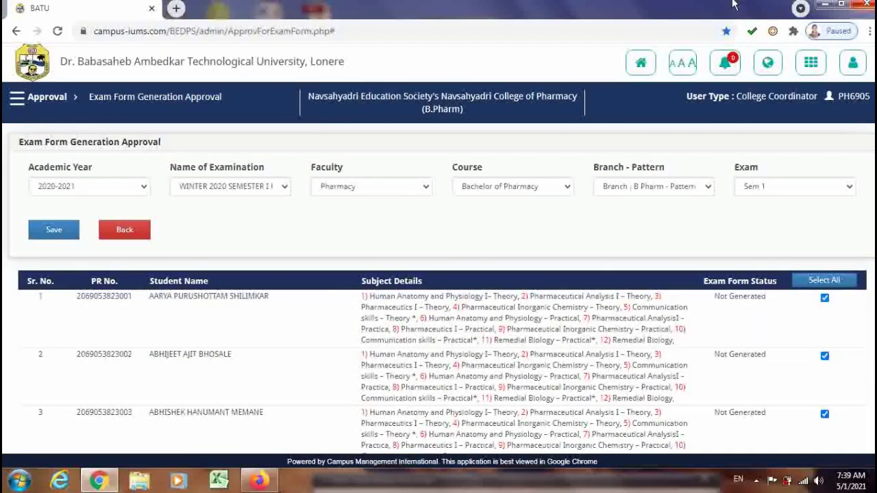
pyautogui.click(824, 4)
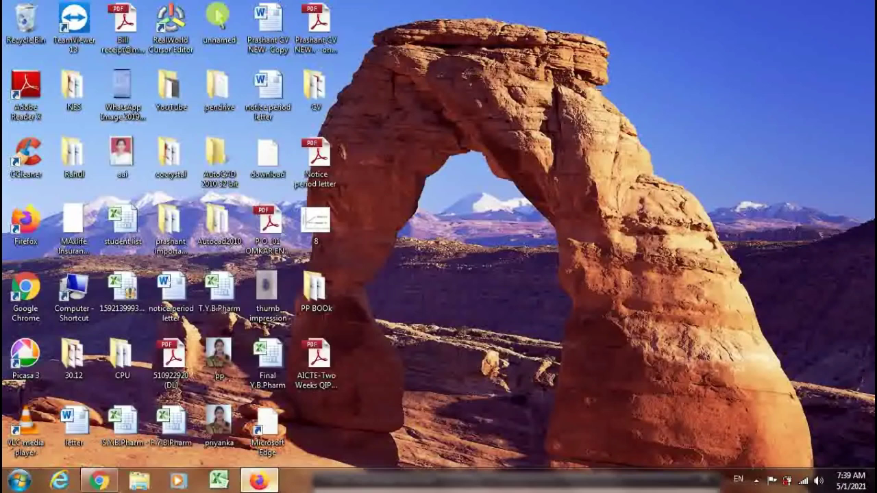
# View the student's saved admission form subjects, then switch back to the Chrome approval page
pyautogui.click(260, 482)
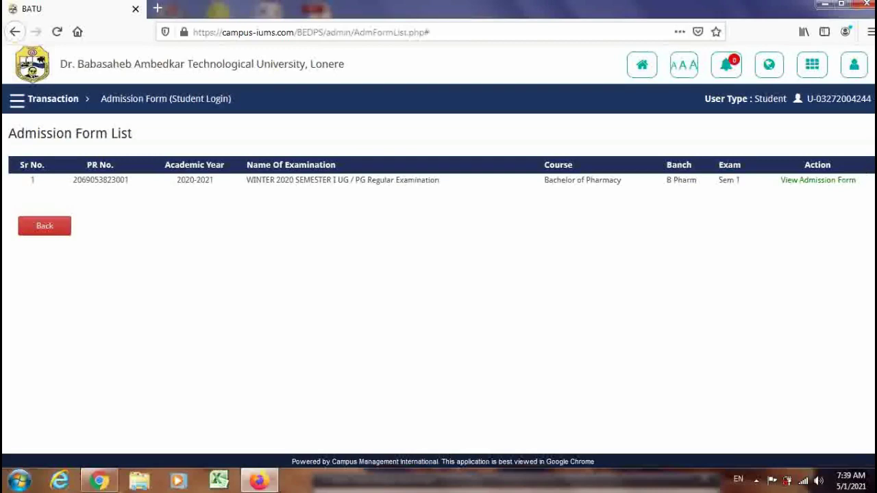
pyautogui.click(819, 181)
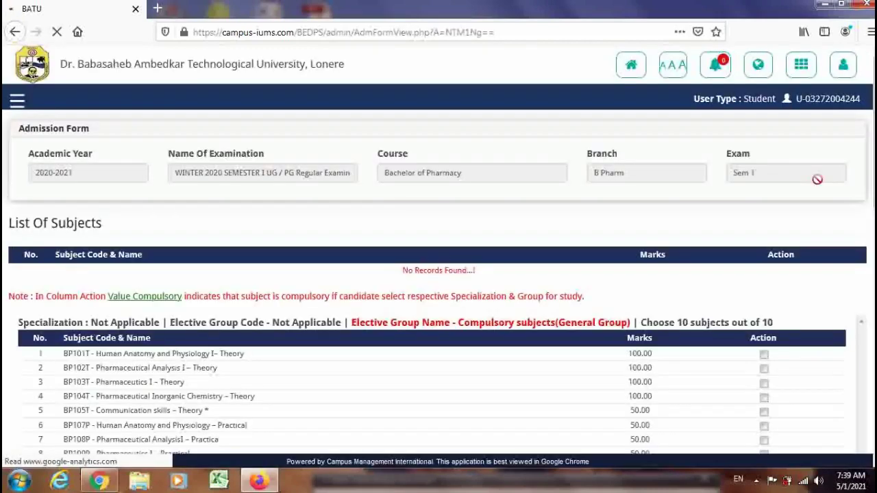
pyautogui.scroll(-6, 438, 273)
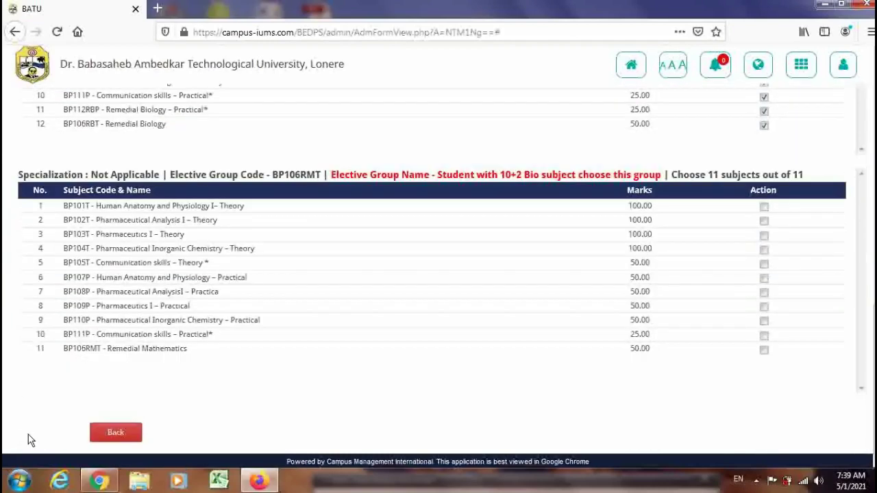
pyautogui.scroll(6, 438, 274)
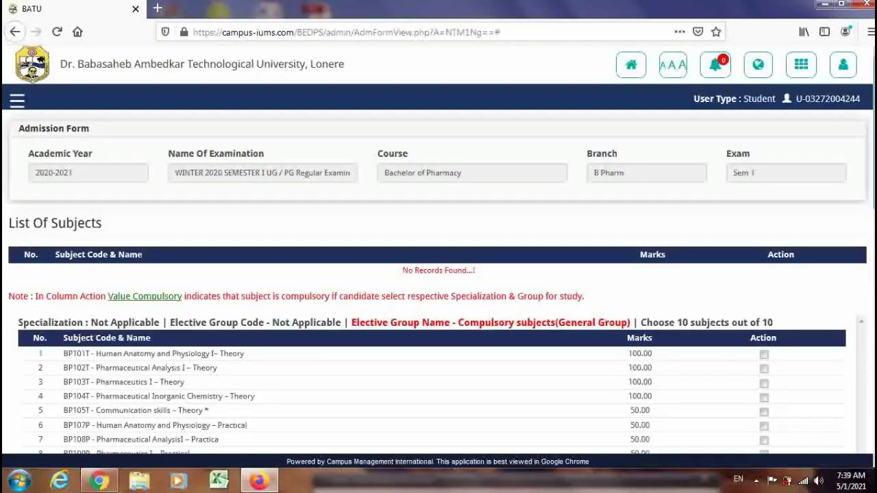
pyautogui.click(824, 4)
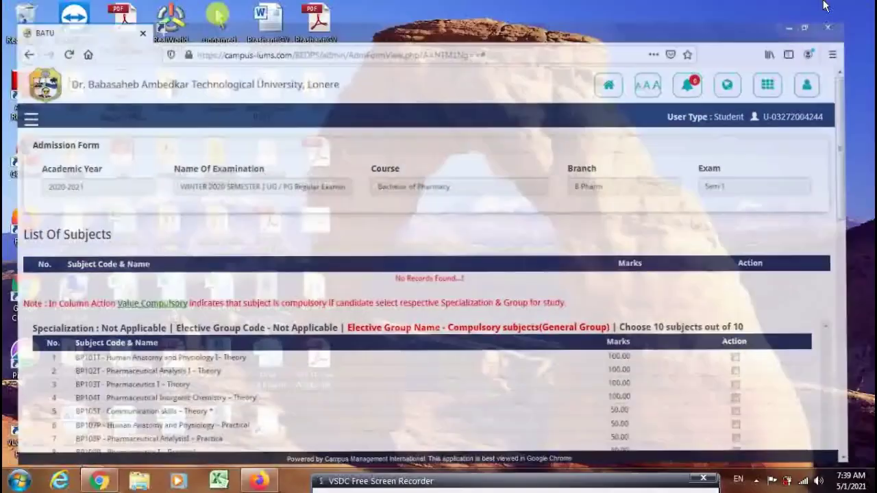
pyautogui.click(99, 480)
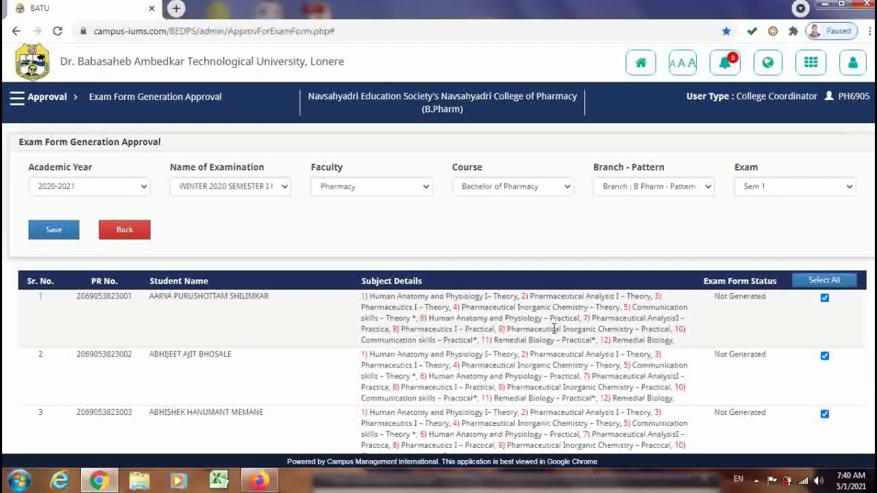
# Untick candidate 1, save the approval, close the success dialog and minimise Chrome
pyautogui.click(825, 299)
pyautogui.click(57, 235)
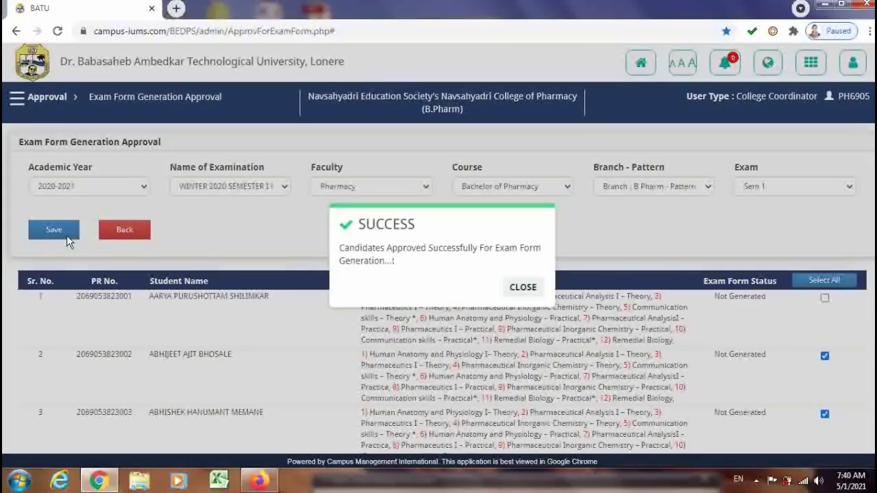
pyautogui.click(523, 287)
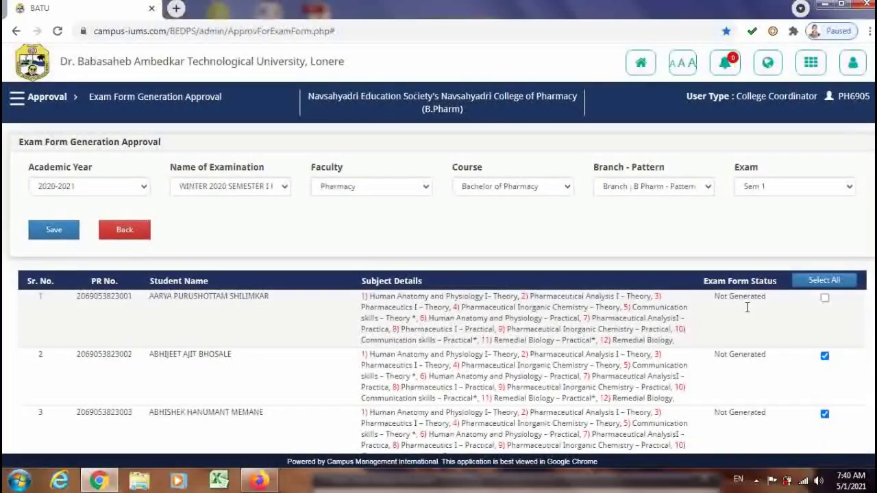
pyautogui.click(96, 483)
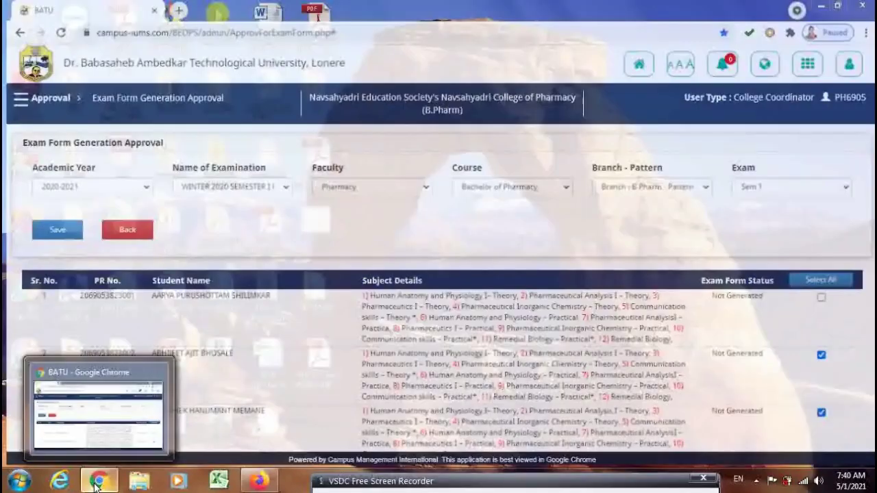
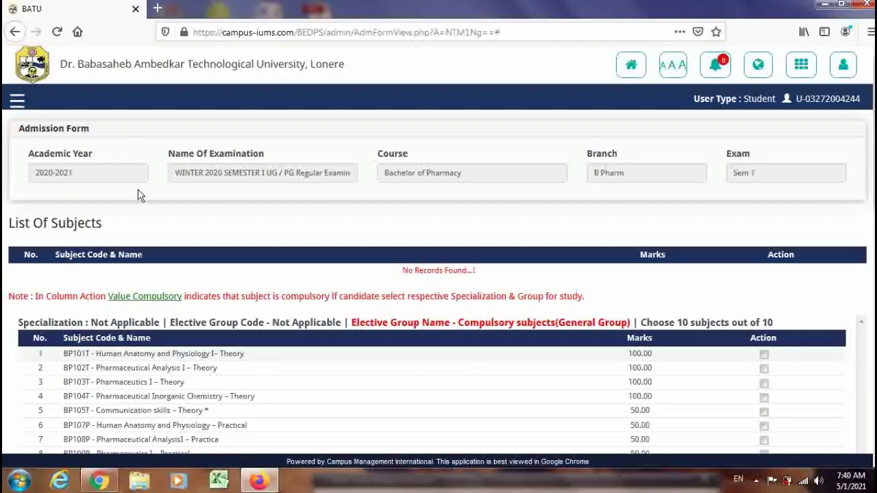
# Reload the admission form and review its subject lists
pyautogui.click(57, 32)
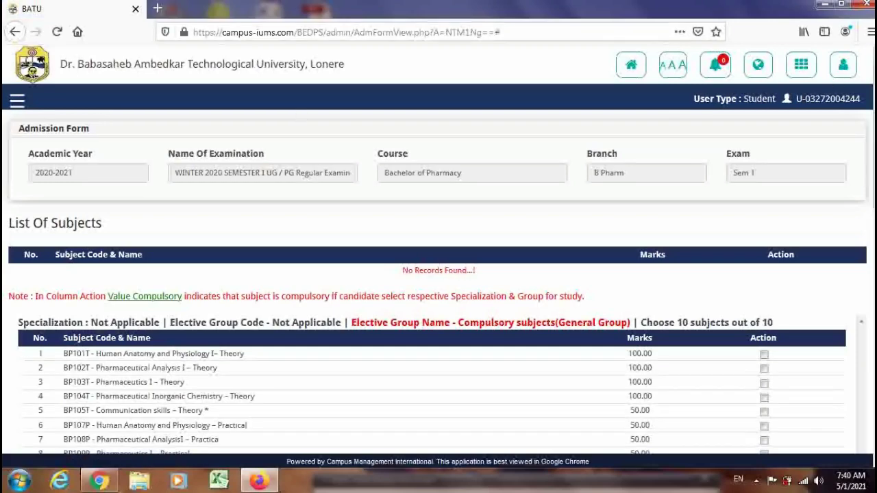
pyautogui.scroll(-3, 108, 113)
pyautogui.scroll(-10, 439, 273)
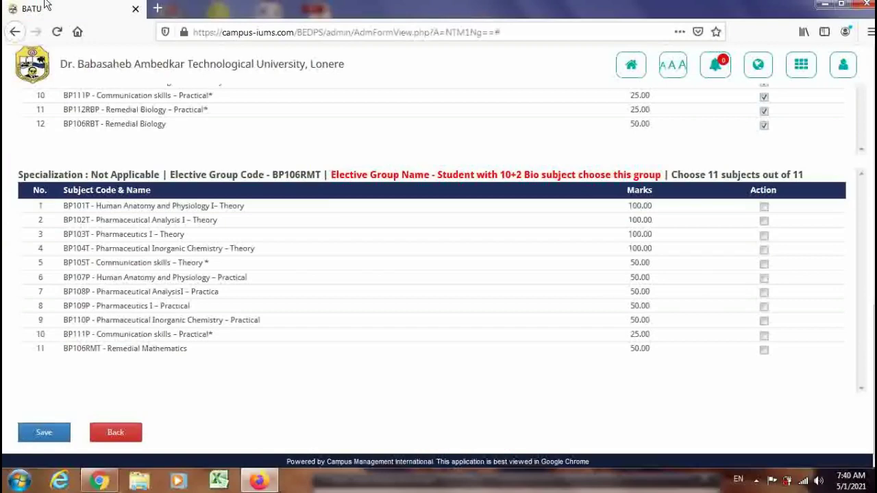
pyautogui.scroll(3, 869, 327)
pyautogui.scroll(3, 869, 327)
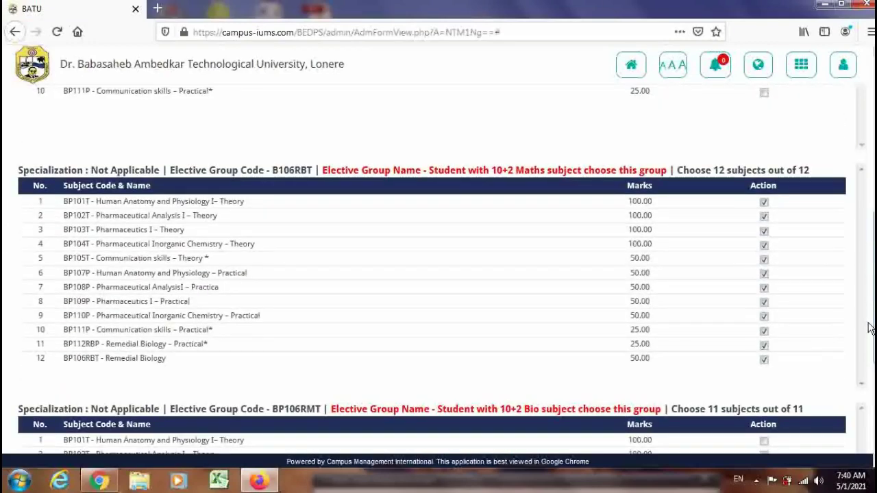
# Untick every subject in the 10+2 Maths group, through Remedial Biology
pyautogui.click(764, 202)
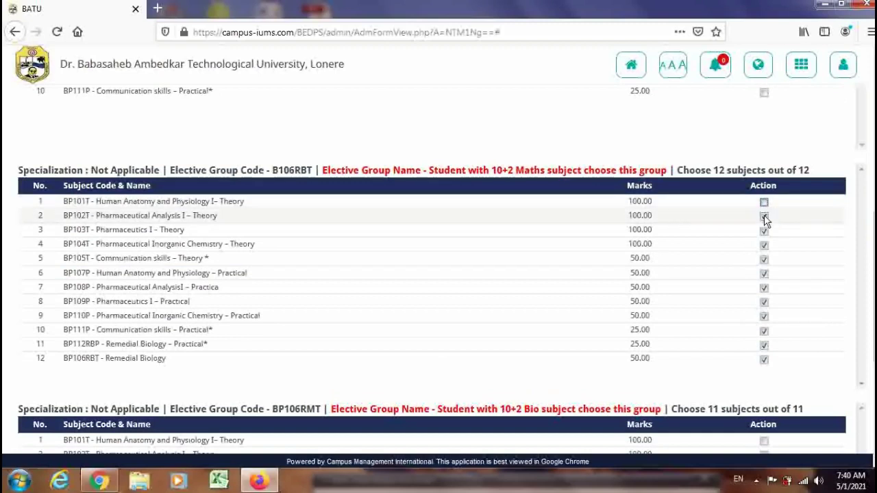
pyautogui.click(763, 217)
pyautogui.click(764, 231)
pyautogui.click(764, 245)
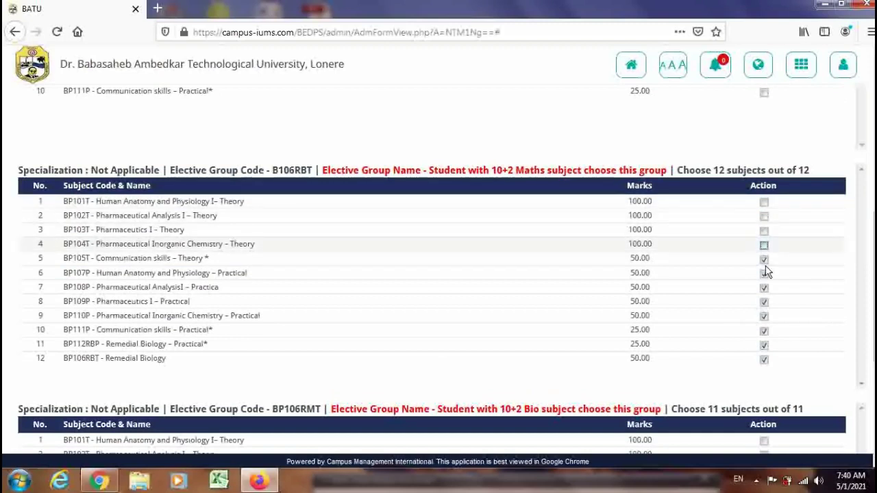
pyautogui.click(764, 260)
pyautogui.click(764, 274)
pyautogui.click(763, 289)
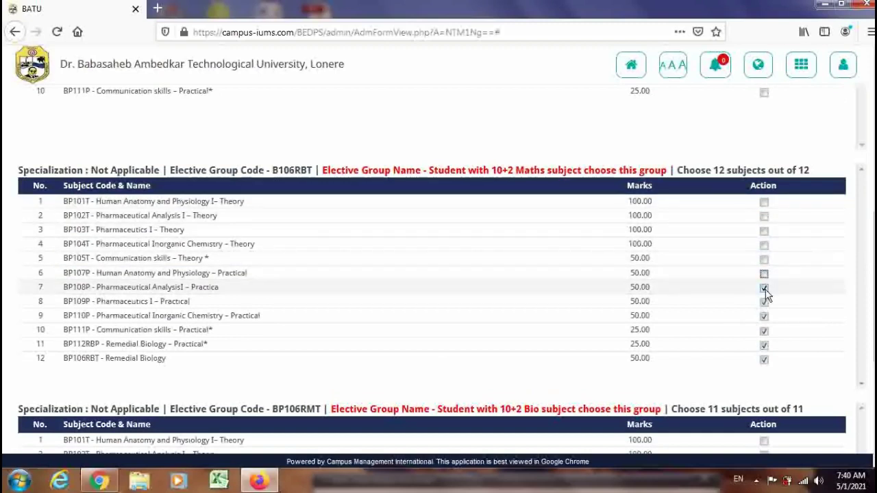
pyautogui.click(764, 302)
pyautogui.click(764, 316)
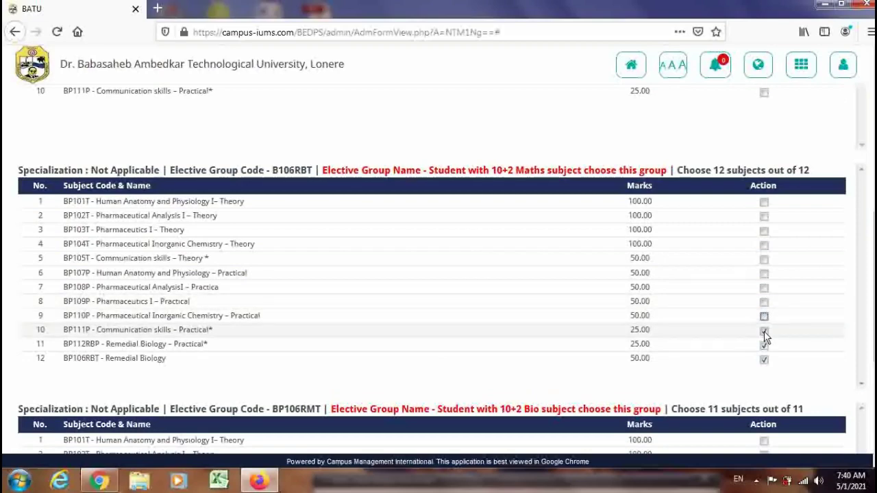
pyautogui.click(763, 344)
pyautogui.click(763, 359)
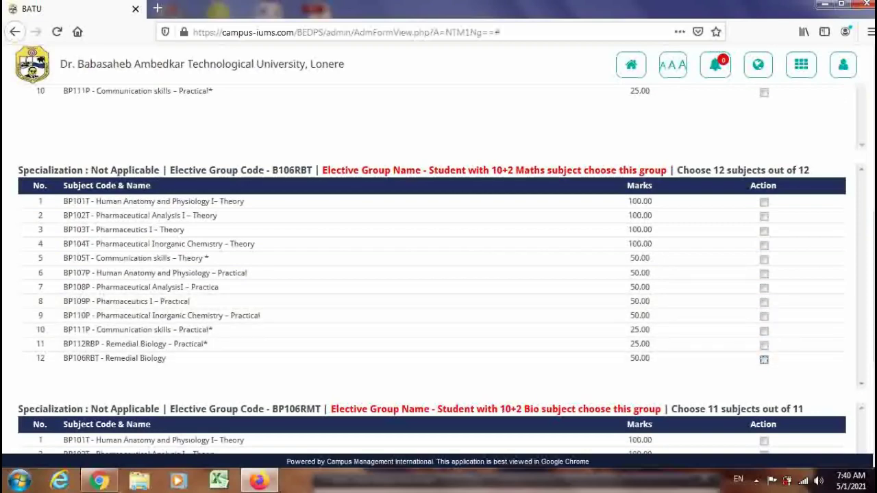
# Tick compulsory subjects 1 through 10 for the student
pyautogui.press('Home')
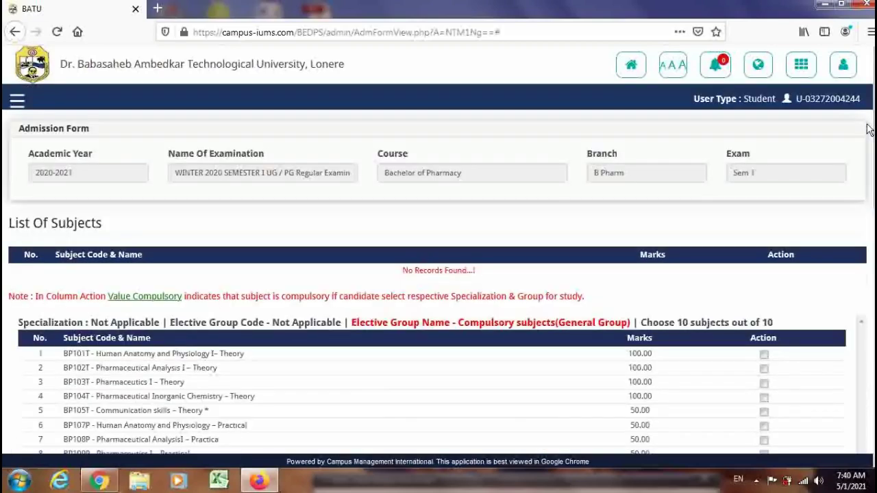
pyautogui.scroll(-2, 834, 221)
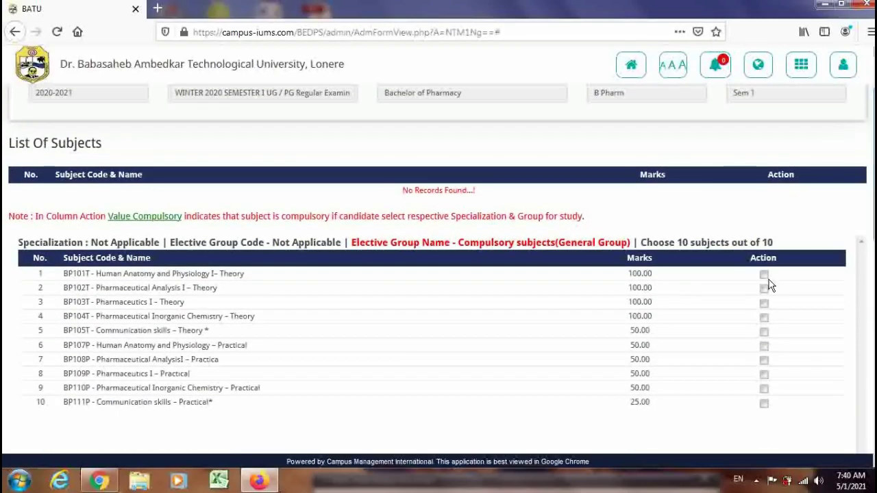
pyautogui.click(764, 274)
pyautogui.click(764, 289)
pyautogui.click(764, 303)
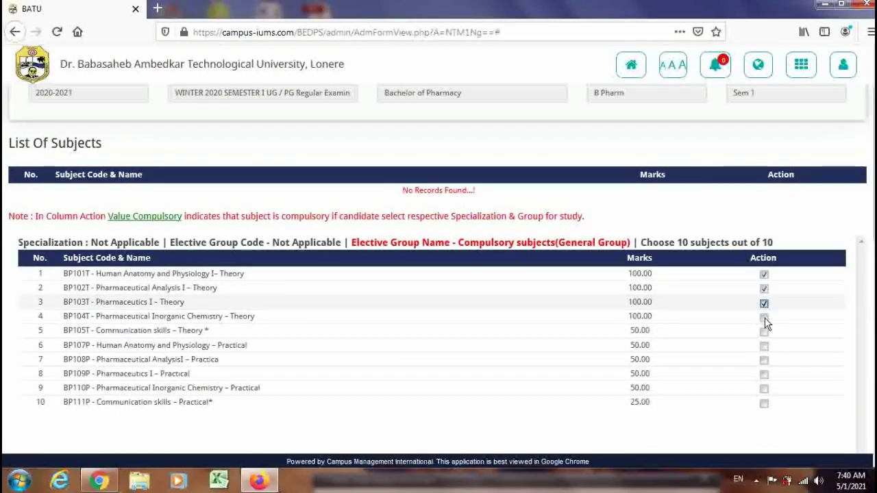
pyautogui.click(764, 318)
pyautogui.click(764, 332)
pyautogui.click(763, 346)
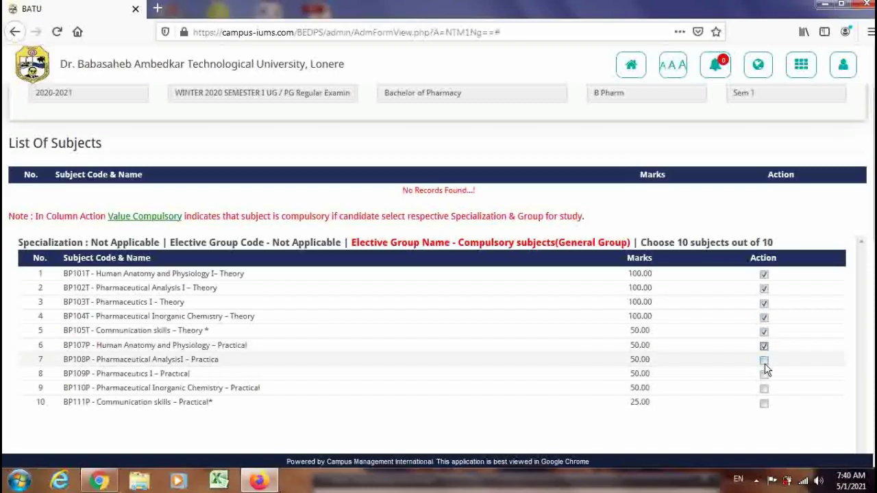
pyautogui.click(764, 361)
pyautogui.click(763, 374)
pyautogui.click(764, 389)
pyautogui.click(764, 404)
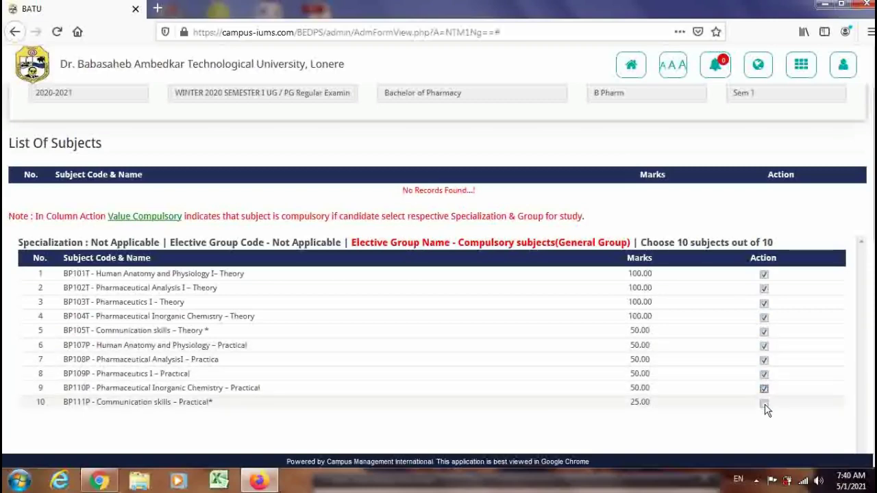
pyautogui.scroll(-6, 837, 339)
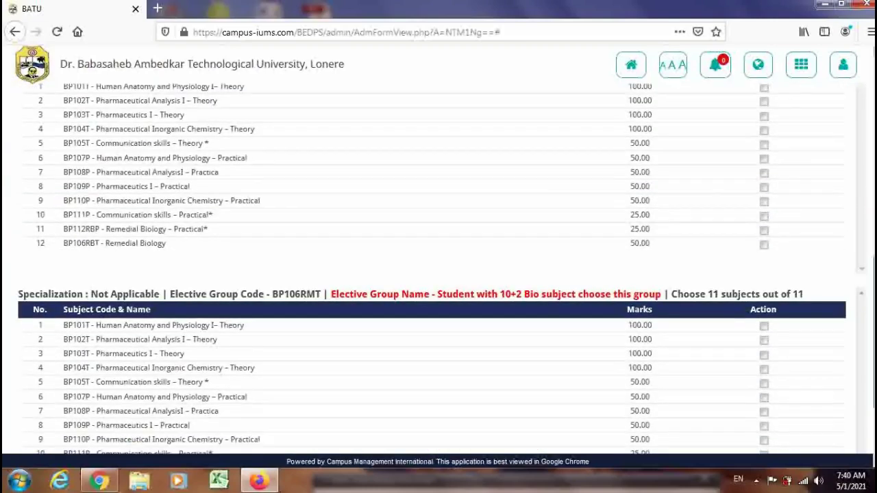
# Save the admission form, then switch to Chrome and reload the Exam Form Generation Approval page
pyautogui.click(46, 436)
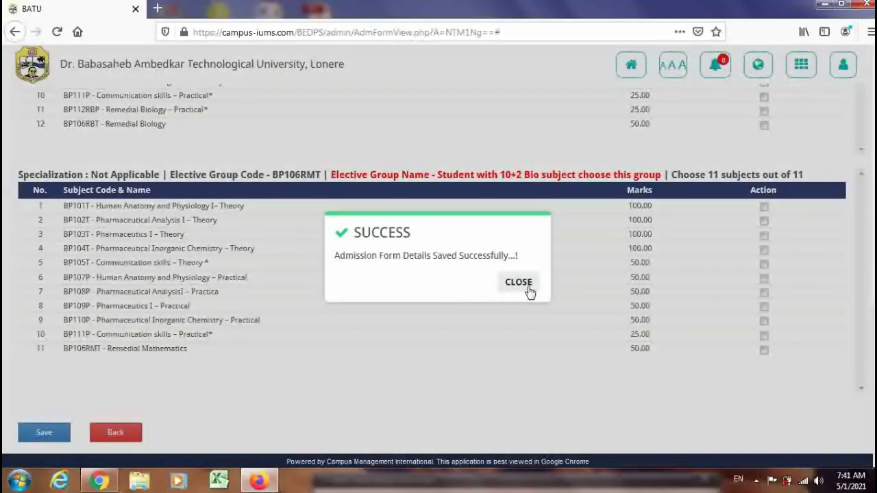
pyautogui.click(522, 286)
pyautogui.click(259, 481)
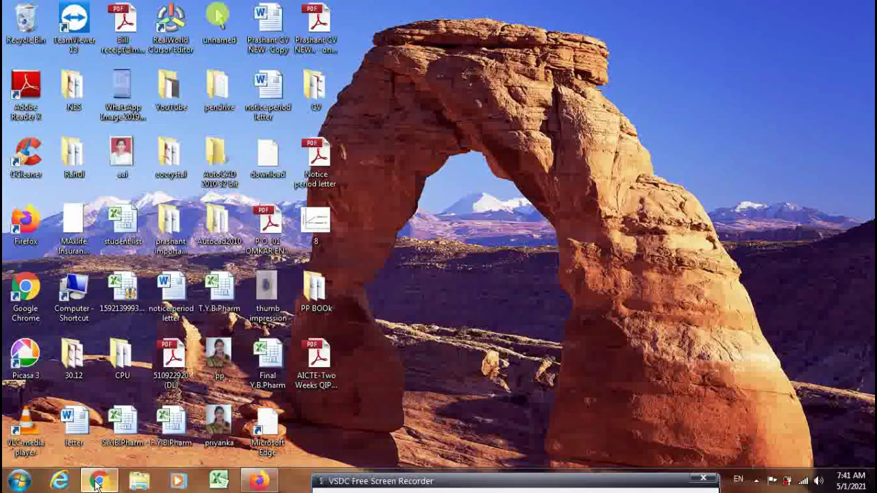
pyautogui.click(100, 480)
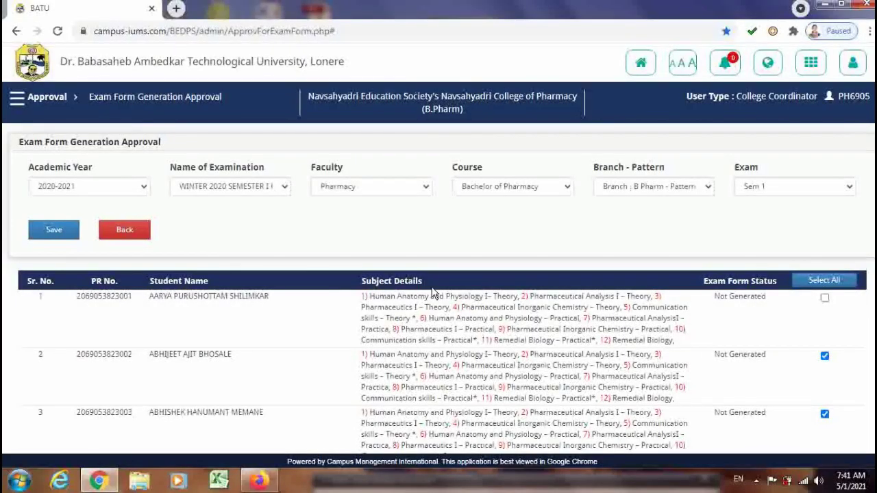
pyautogui.click(58, 31)
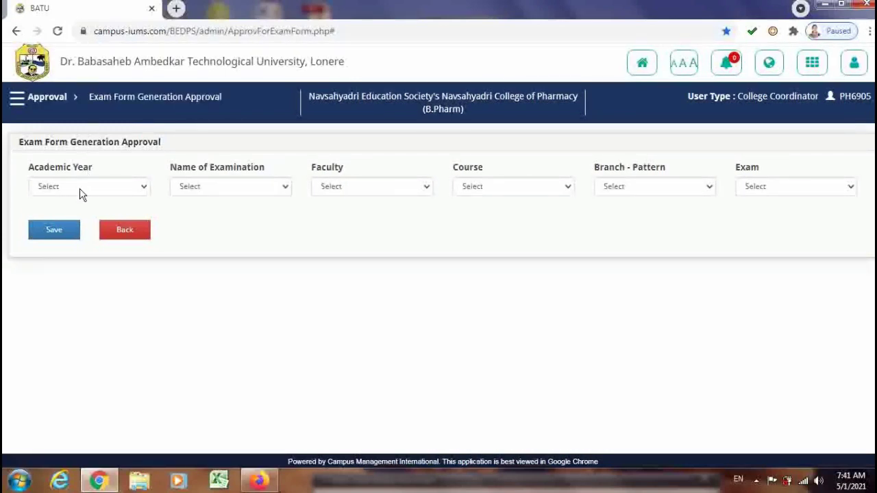
# Filter by 2020-2021, WINTER 2020, Pharmacy, Bachelor of Pharmacy, B Pharm pattern and Sem 1
pyautogui.click(80, 189)
pyautogui.click(81, 211)
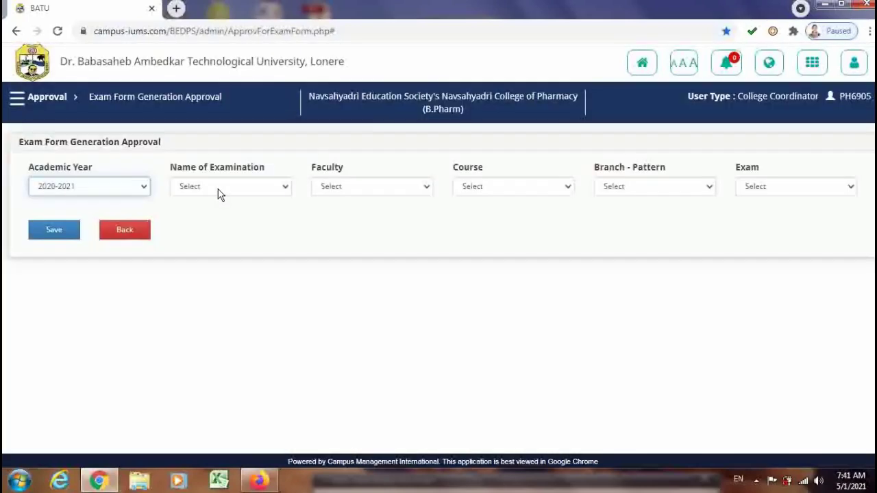
pyautogui.click(218, 193)
pyautogui.click(215, 211)
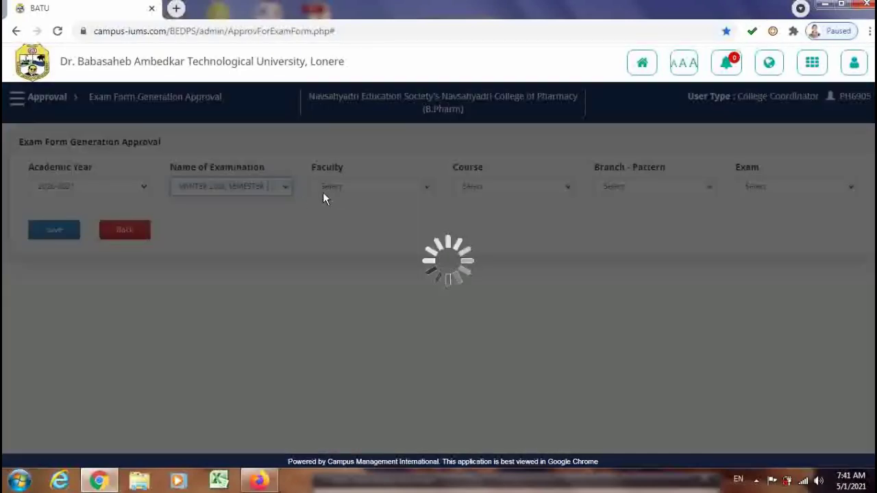
pyautogui.click(337, 192)
pyautogui.click(336, 211)
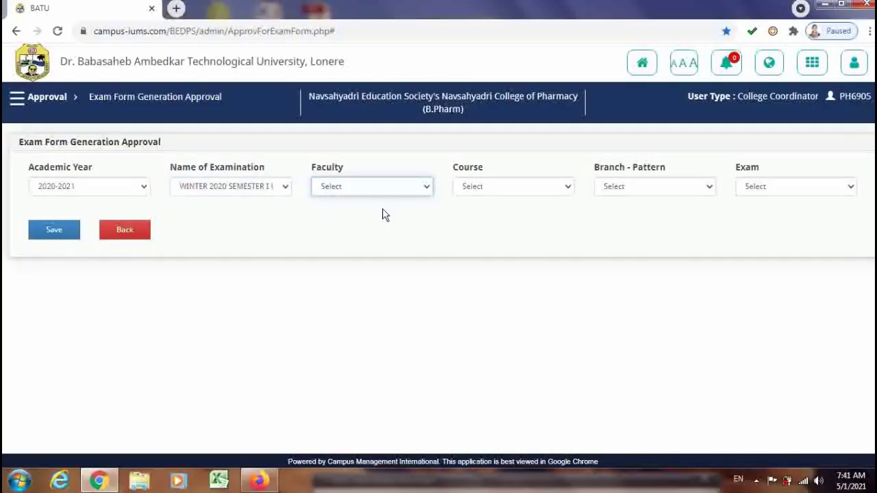
pyautogui.click(483, 186)
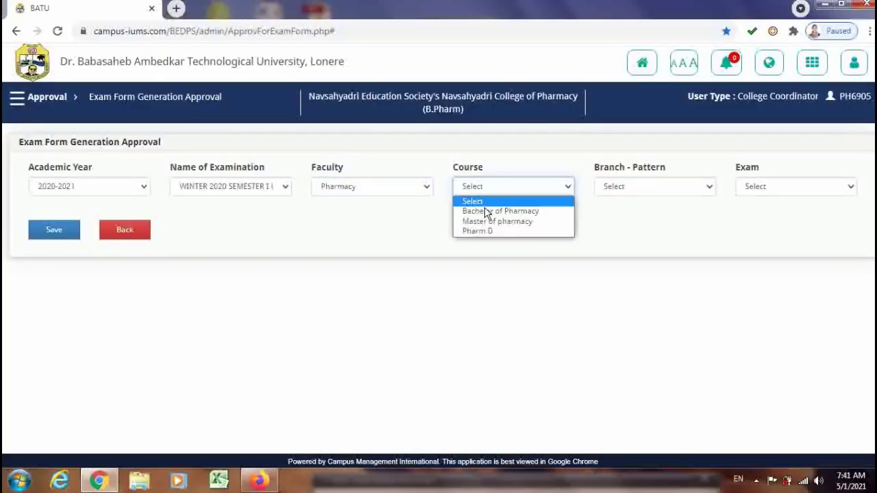
pyautogui.click(484, 208)
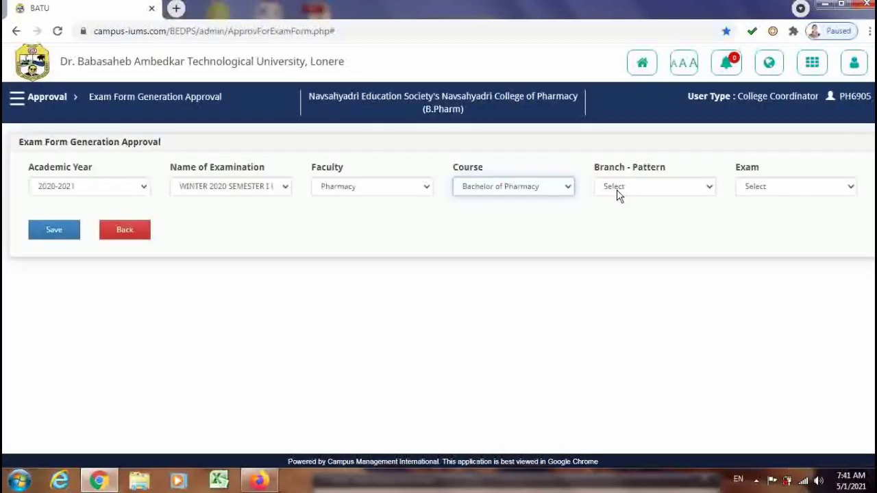
pyautogui.click(616, 190)
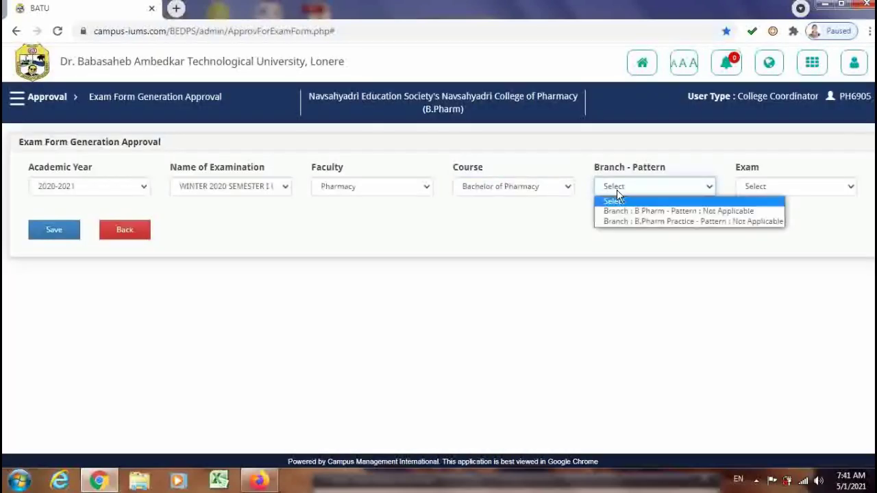
pyautogui.click(619, 209)
pyautogui.click(768, 188)
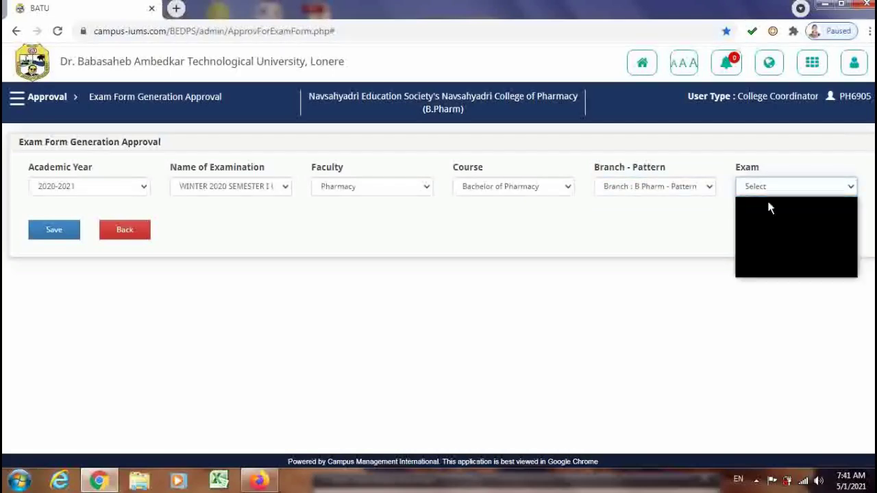
pyautogui.click(767, 212)
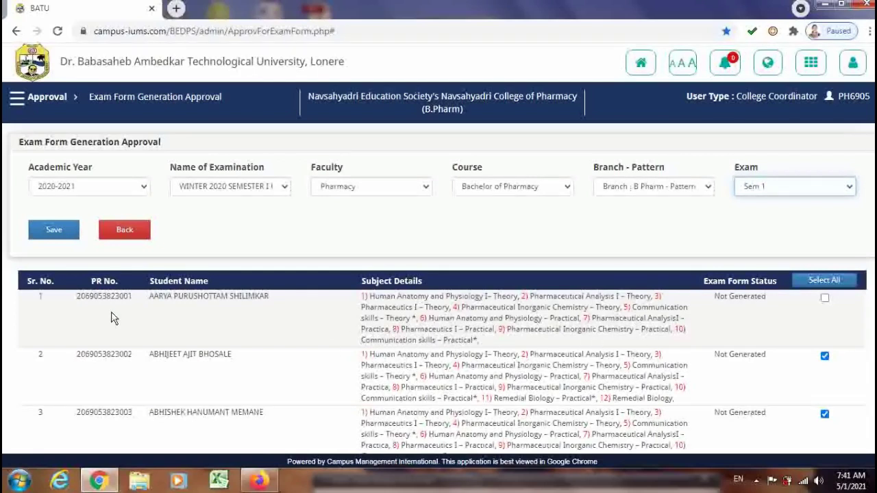
# Tick the first student and save the approval for exam form generation
pyautogui.click(825, 300)
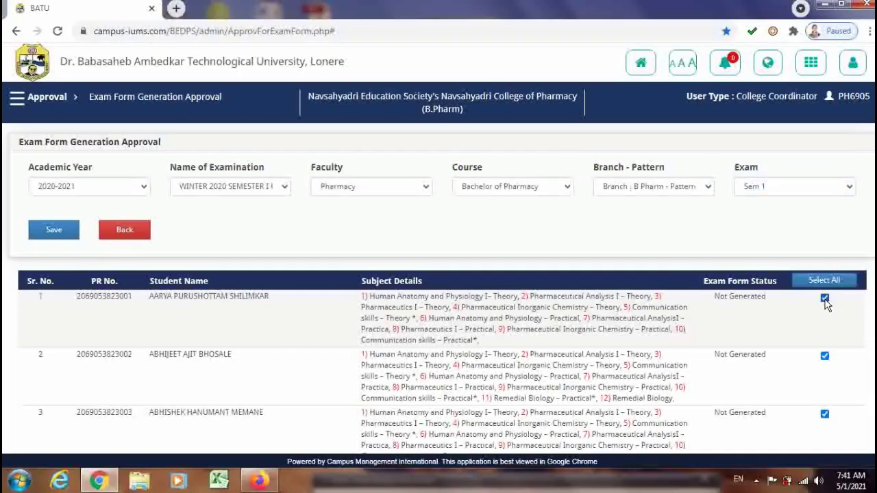
pyautogui.click(65, 234)
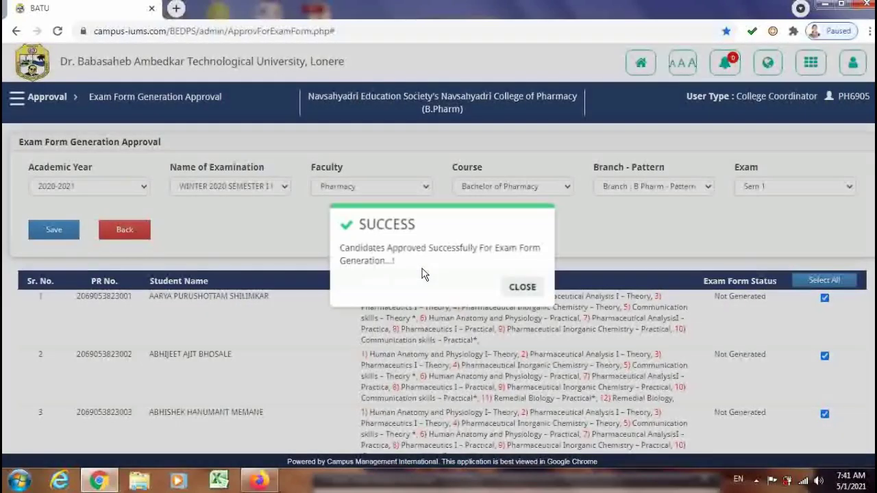
pyautogui.click(526, 287)
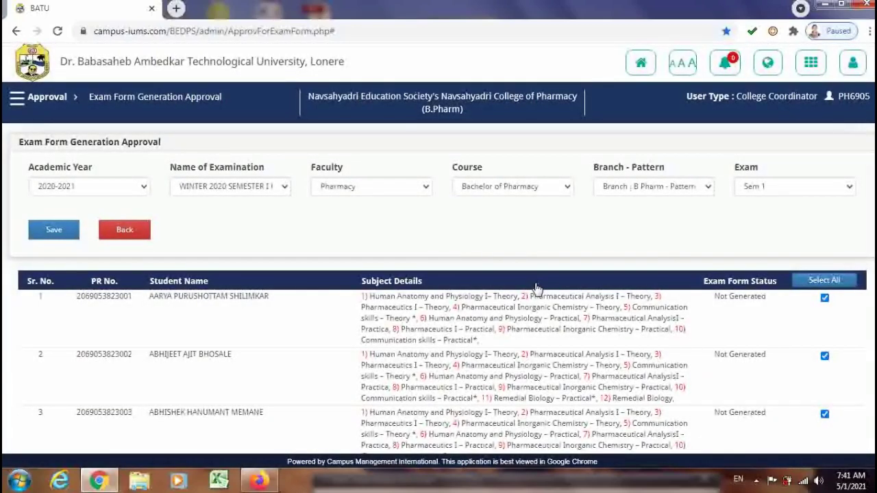